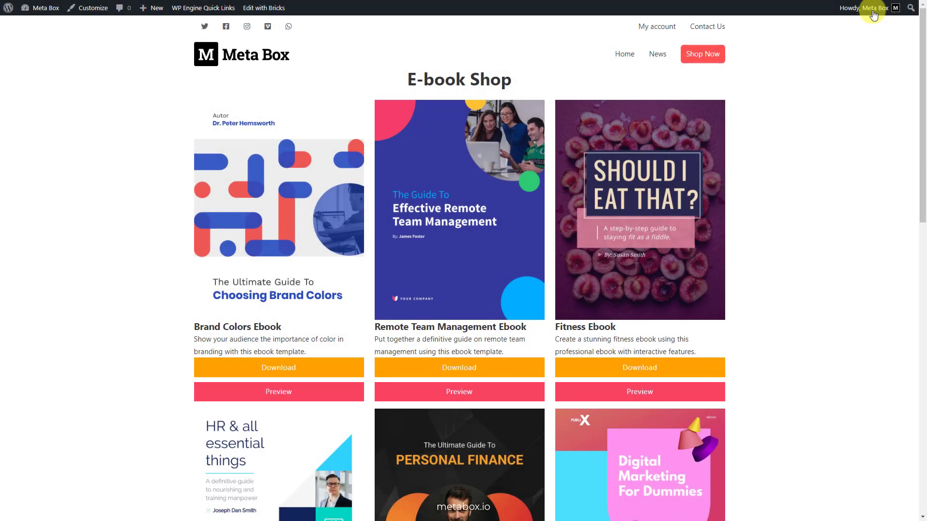
# Look through the E-book Shop page, then download and preview the Brand Colors Ebook's PDF
pyautogui.scroll(-14, 874, 14)
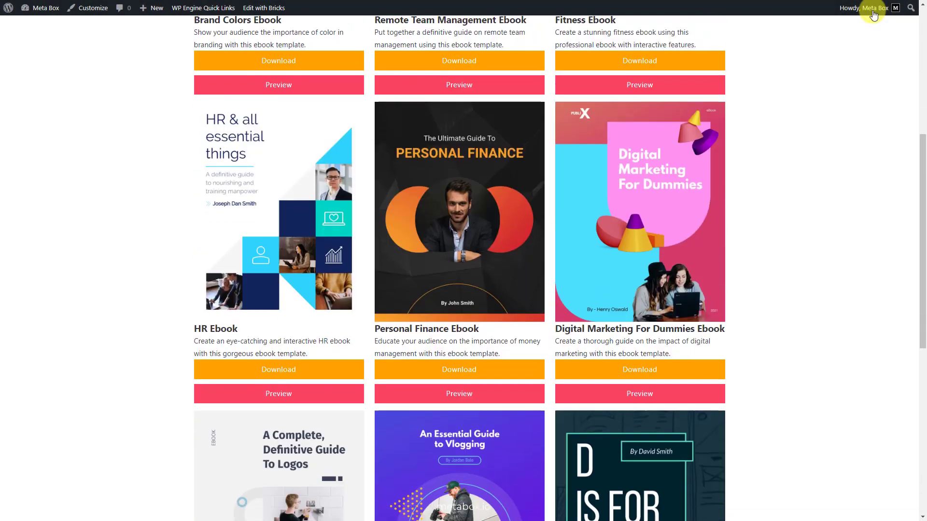
pyautogui.scroll(14, 873, 14)
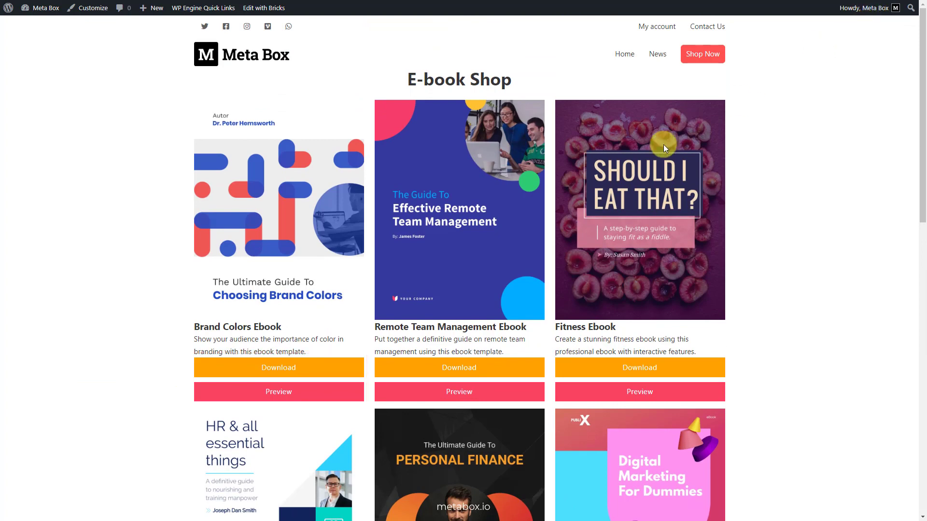
pyautogui.click(281, 370)
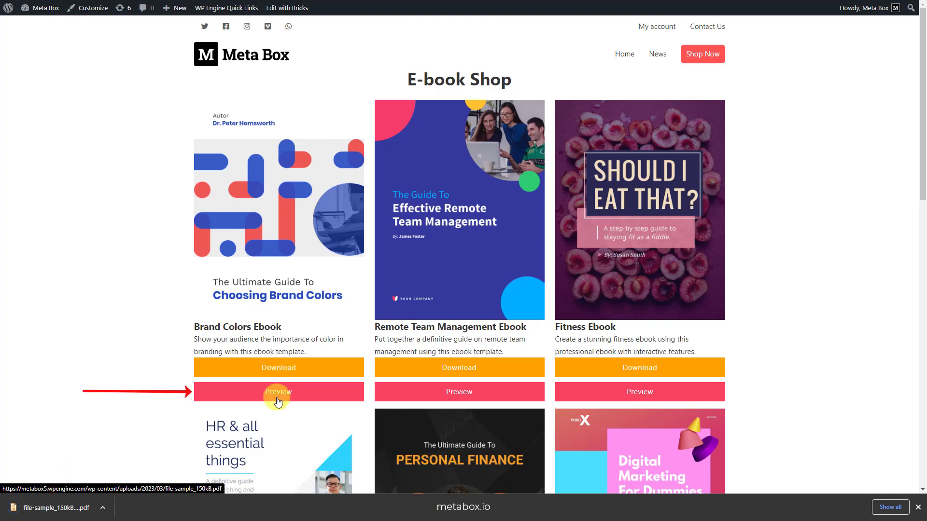
pyautogui.click(278, 395)
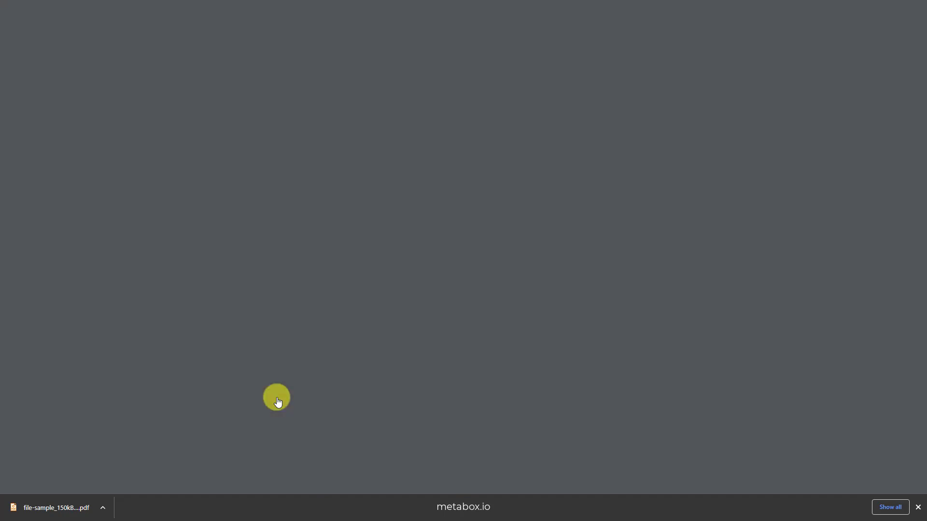
pyautogui.scroll(-4, 277, 398)
pyautogui.scroll(-20, 277, 397)
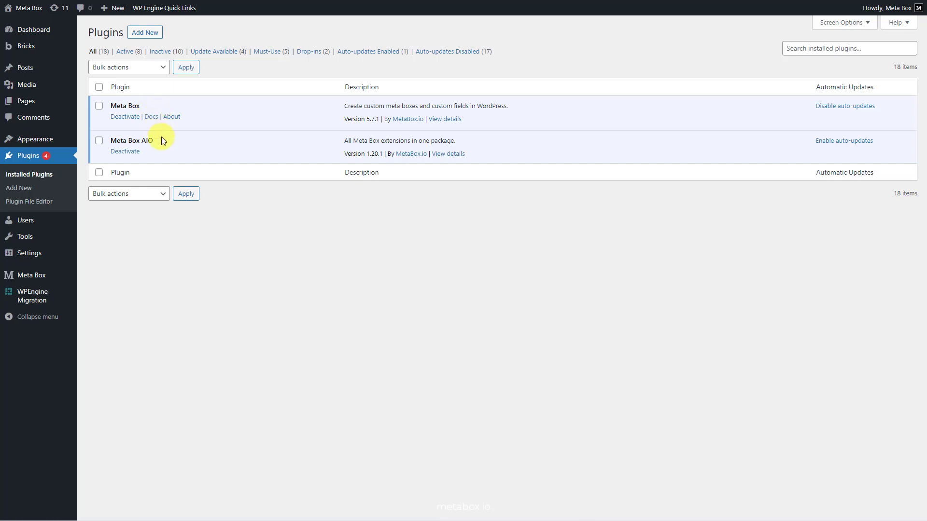
# Review the activated Meta Box extensions and the site's installed themes
pyautogui.moveTo(48, 275)
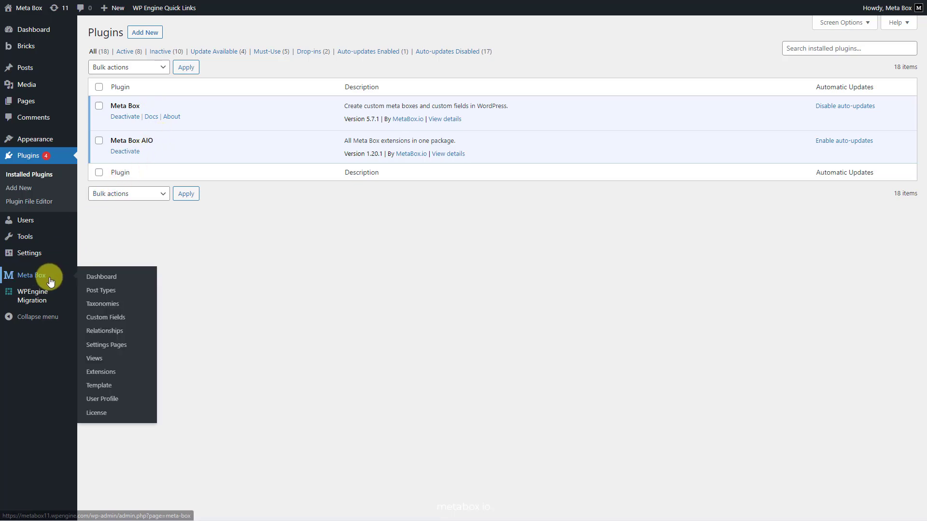
pyautogui.click(84, 374)
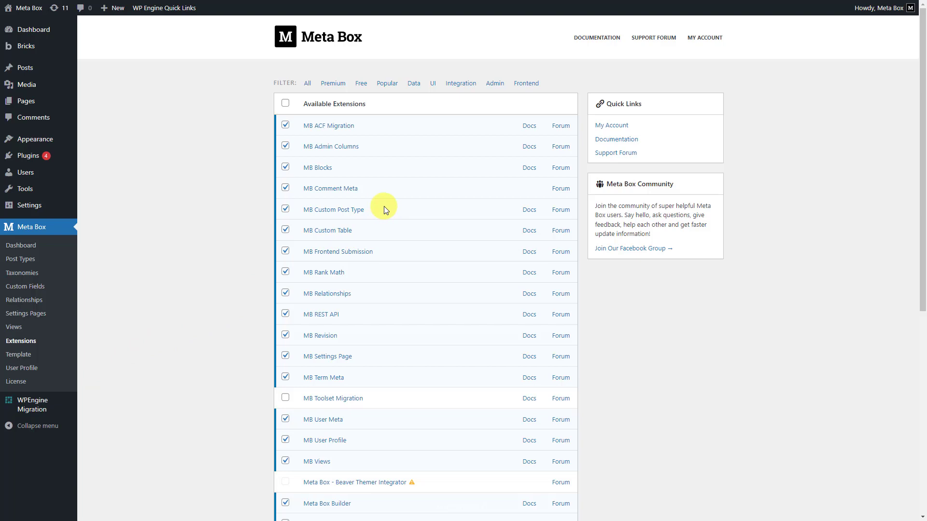
pyautogui.scroll(-3, 383, 206)
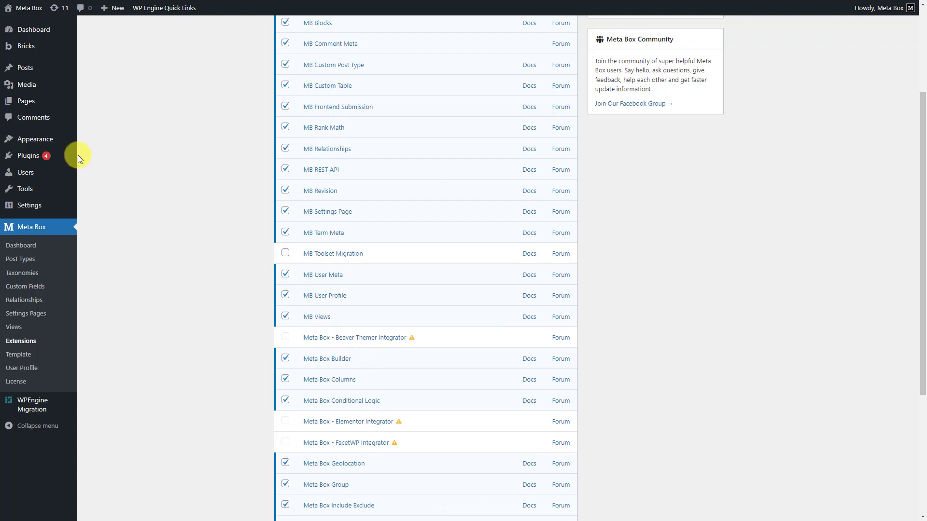
pyautogui.moveTo(58, 139)
pyautogui.click(86, 143)
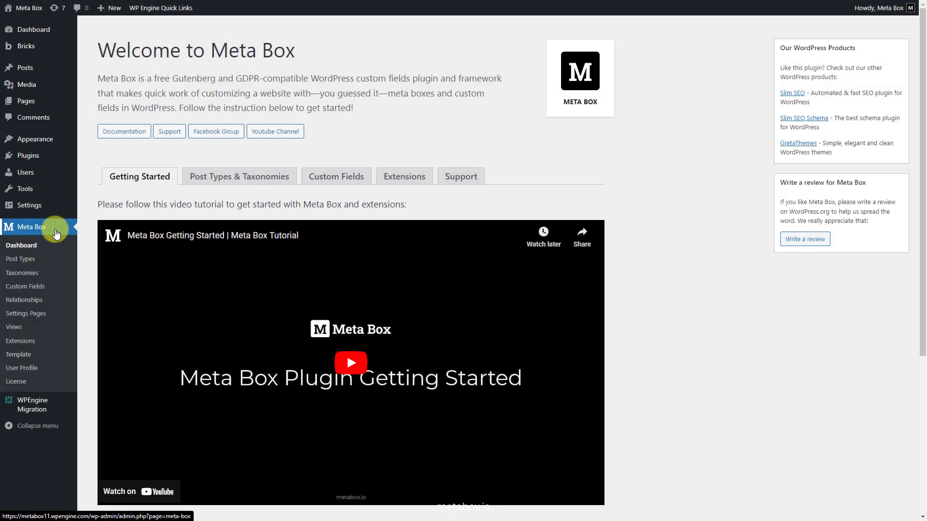
# Create a new Meta Box post type with plural name E-books and singular name E-book
pyautogui.click(22, 259)
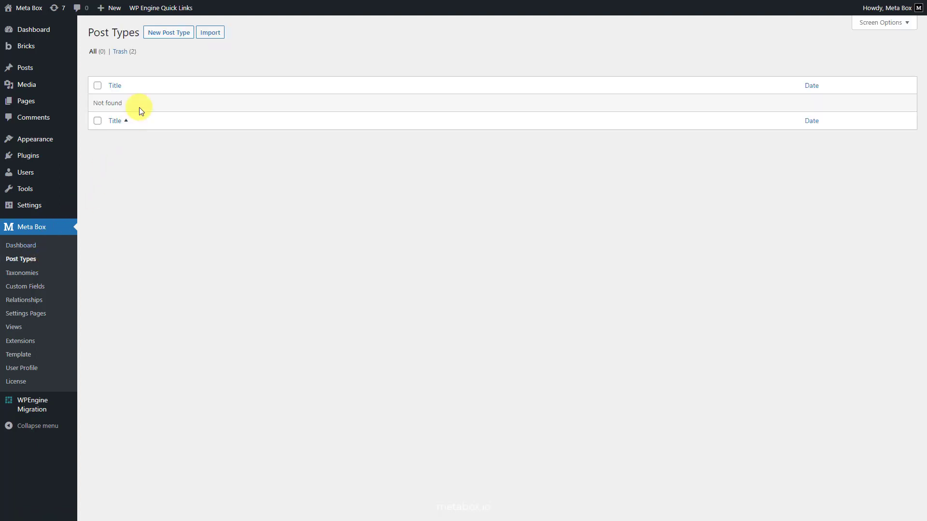
pyautogui.click(170, 34)
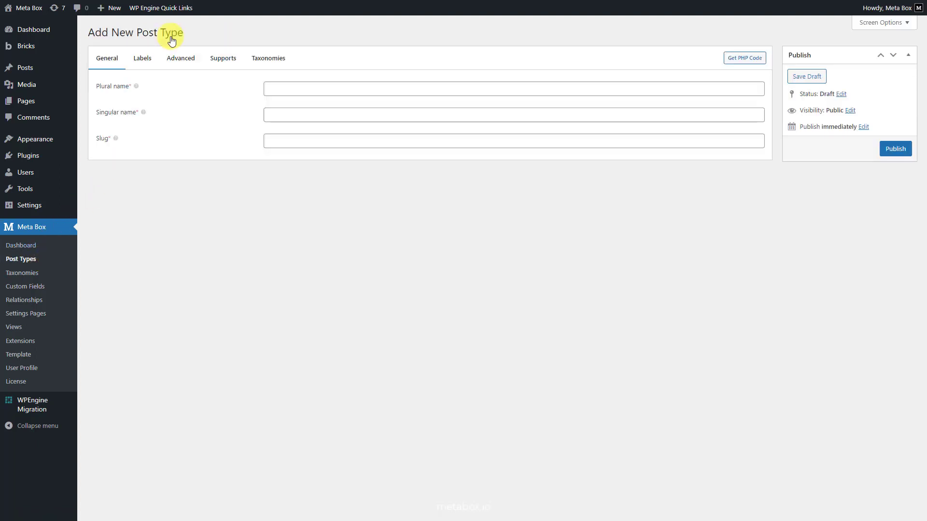
pyautogui.click(319, 87)
pyautogui.write('E-books')
pyautogui.click(333, 114)
pyautogui.write('E-book')
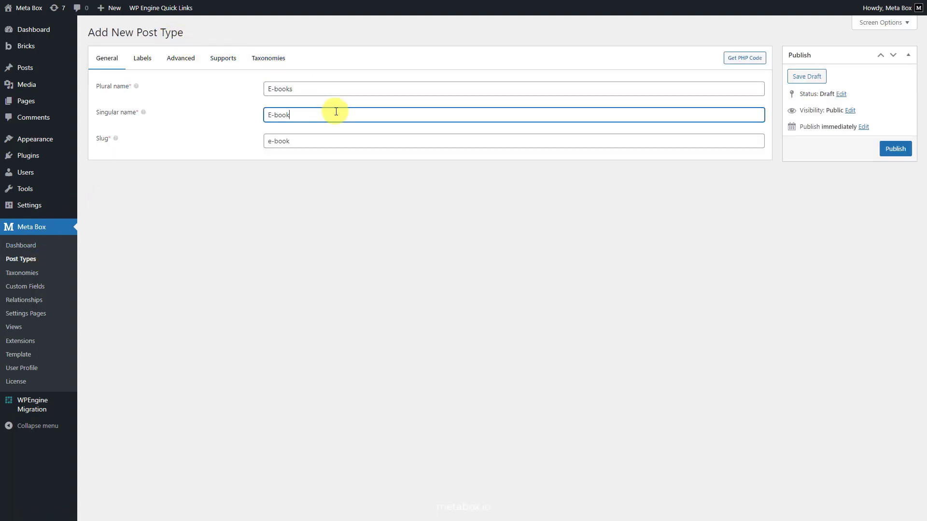
# Give the E-books post type the book Dashicon and publish it
pyautogui.click(184, 66)
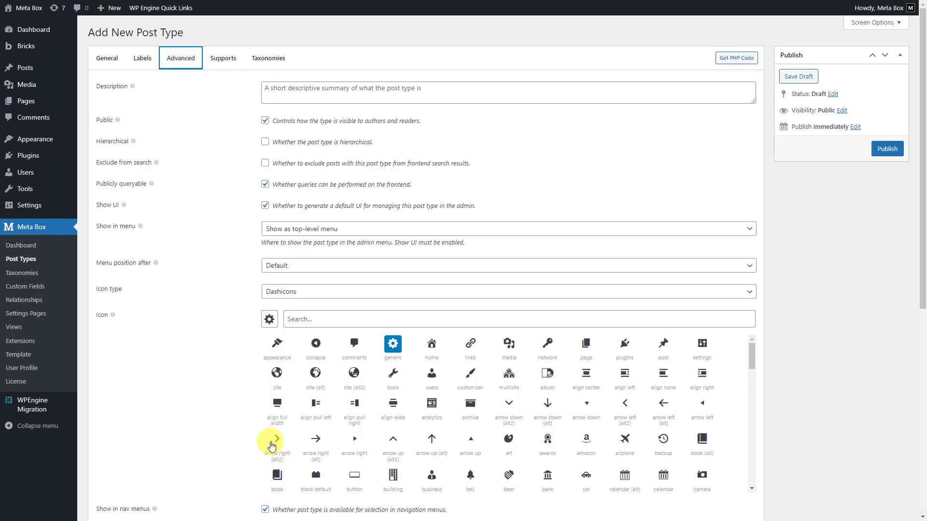
pyautogui.click(278, 485)
pyautogui.click(886, 149)
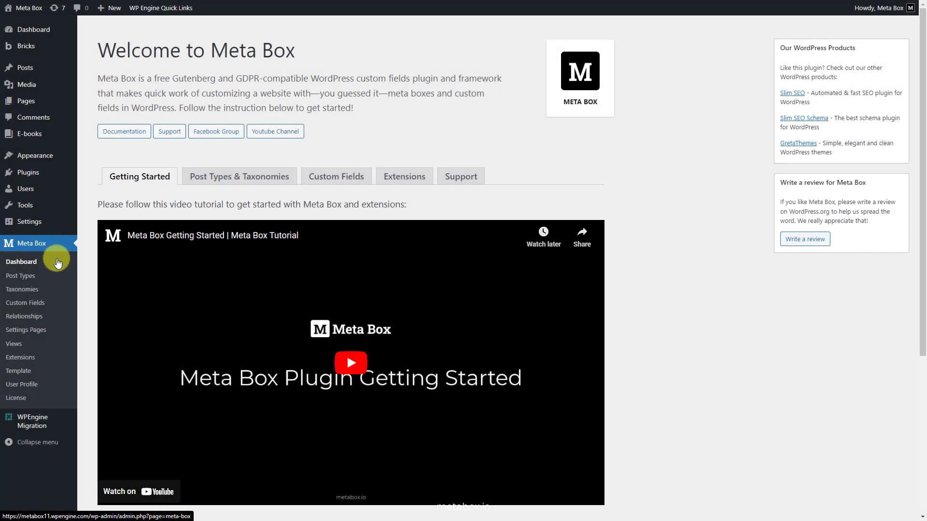
# Create a new custom field group titled "E-book Details"
pyautogui.click(53, 305)
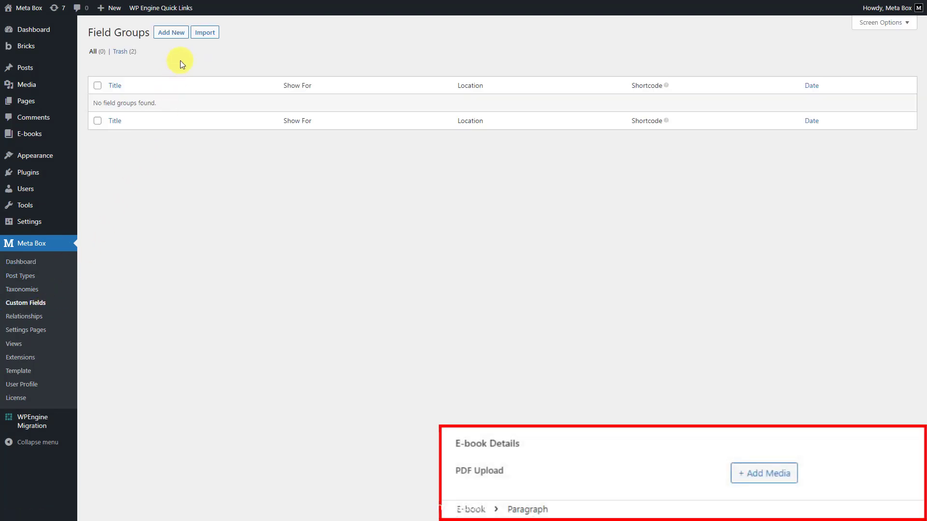
pyautogui.click(181, 36)
pyautogui.write('E-book Details')
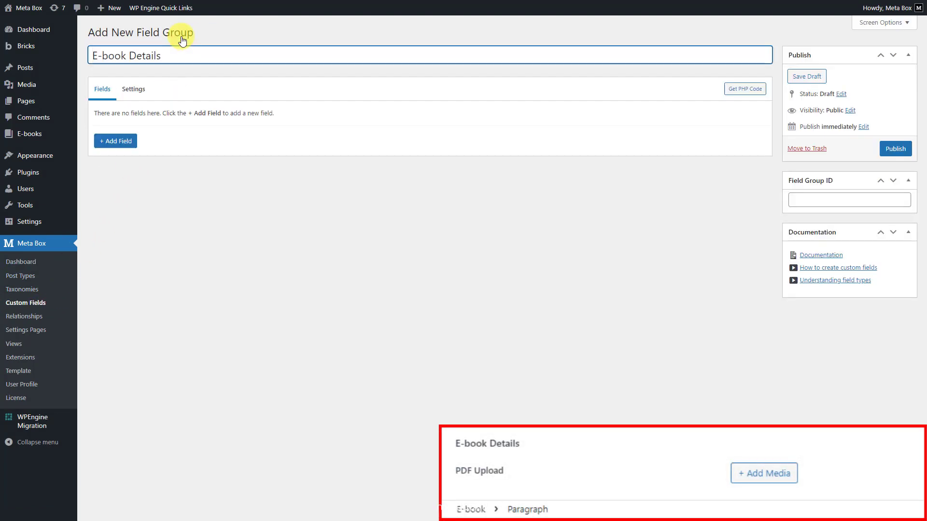
# Add a File Advanced field to the E-book Details group and label it "PDF Upload"
pyautogui.click(117, 141)
pyautogui.write('File')
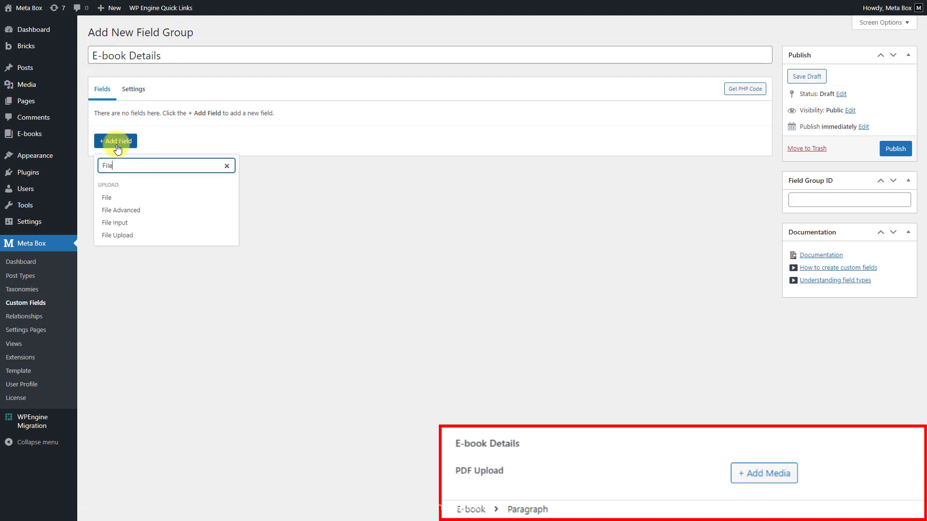
pyautogui.click(159, 211)
pyautogui.click(189, 122)
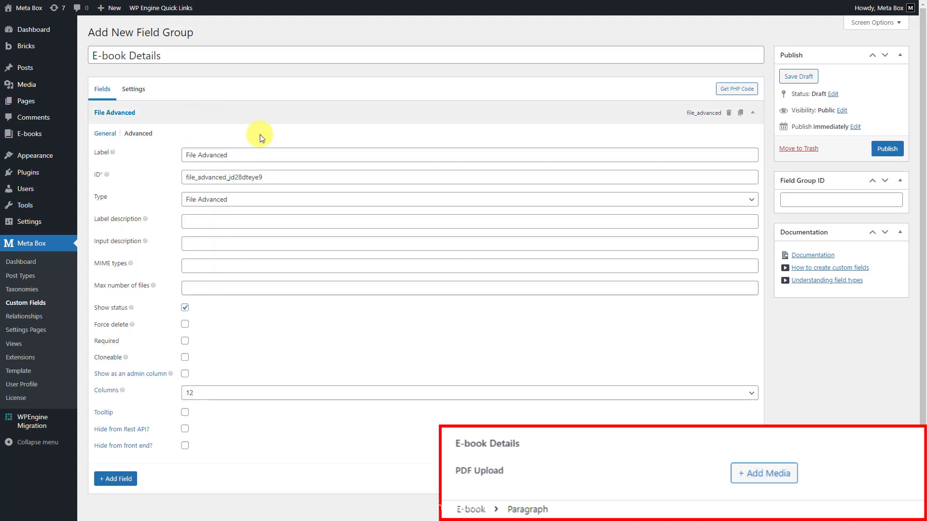
pyautogui.click(284, 149)
pyautogui.hotkey('ctrl', 'a')
pyautogui.write('PDF Upload')
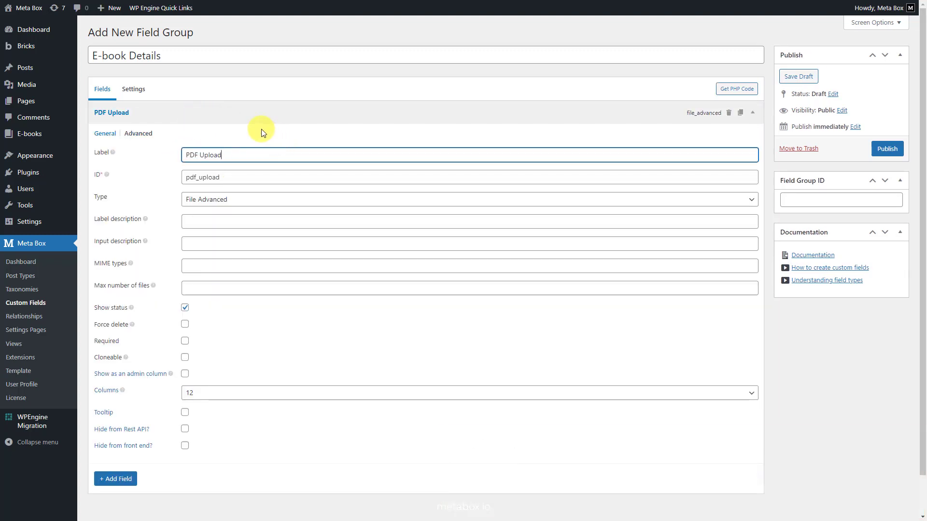
pyautogui.click(238, 112)
# Set the field group's location to the E-book post type instead of Post and publish the group
pyautogui.click(141, 95)
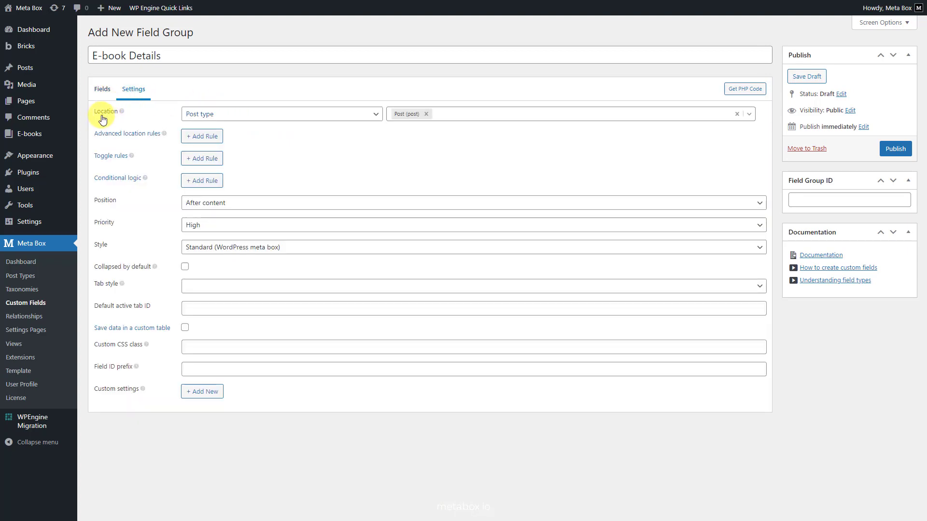
pyautogui.click(425, 114)
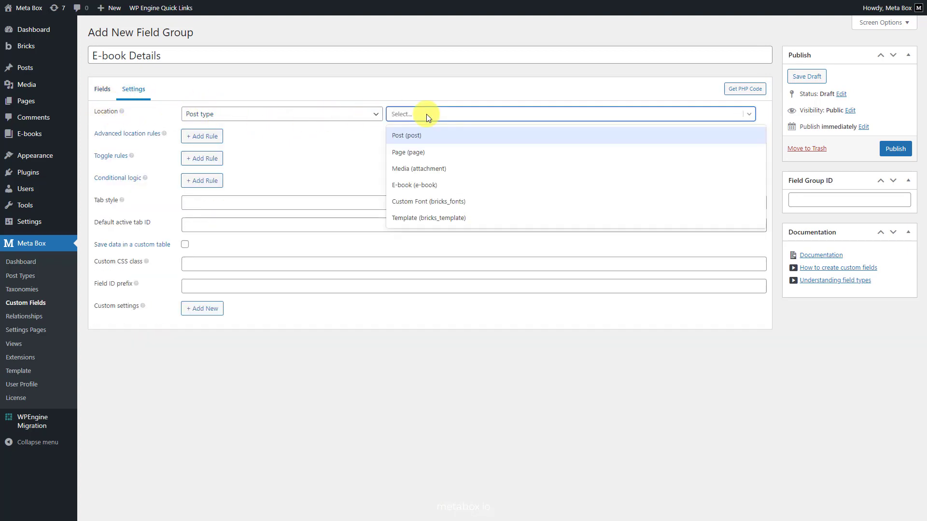
pyautogui.click(465, 186)
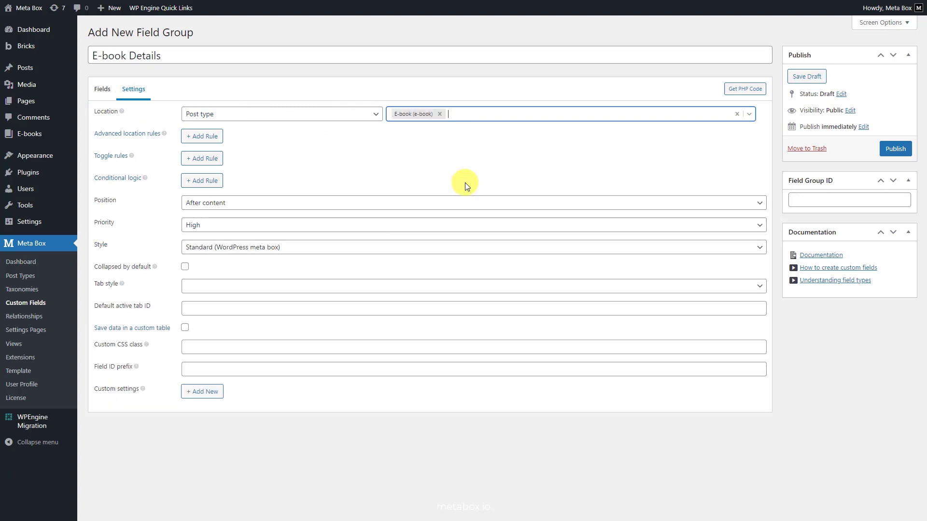
pyautogui.click(889, 154)
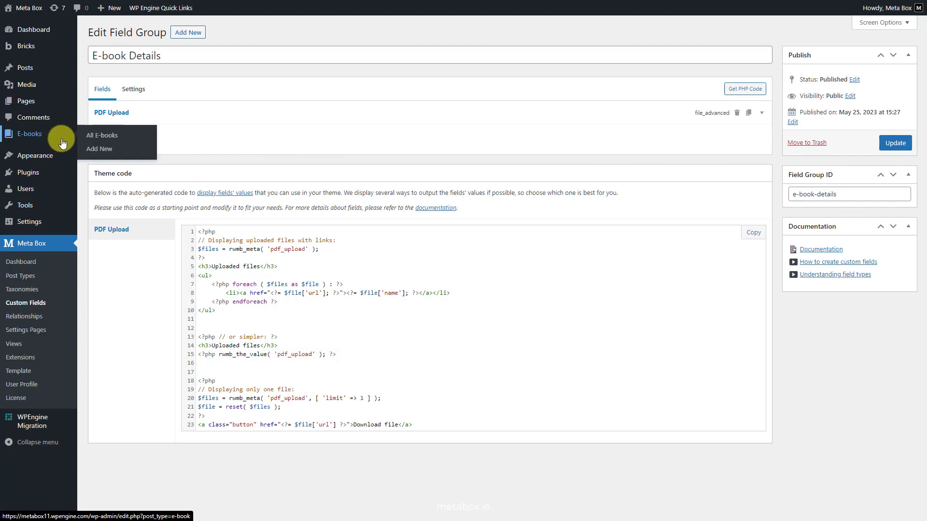
# Create a new e-book titled "Graphic Design E-book" with the text "Create a stunning resource on graphic design with this interactive ebook template."
pyautogui.click(85, 148)
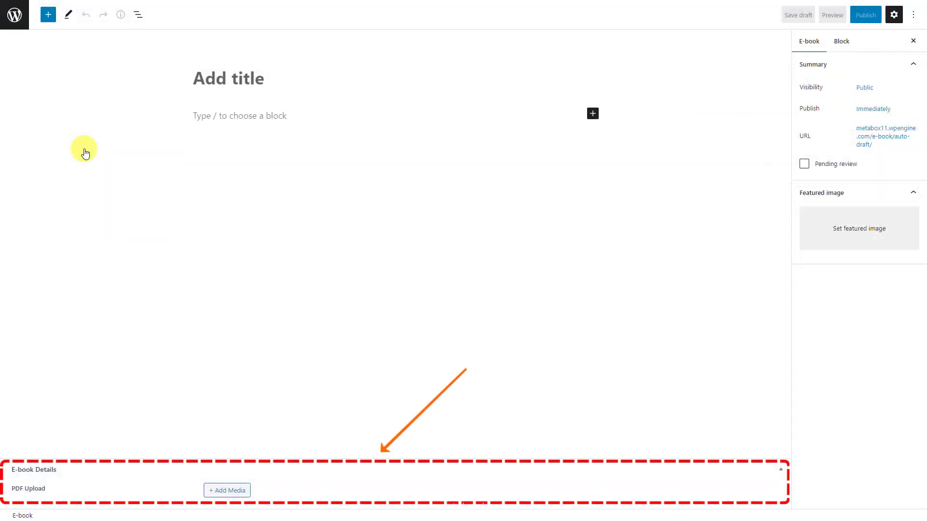
pyautogui.write('Graphic Design E-book')
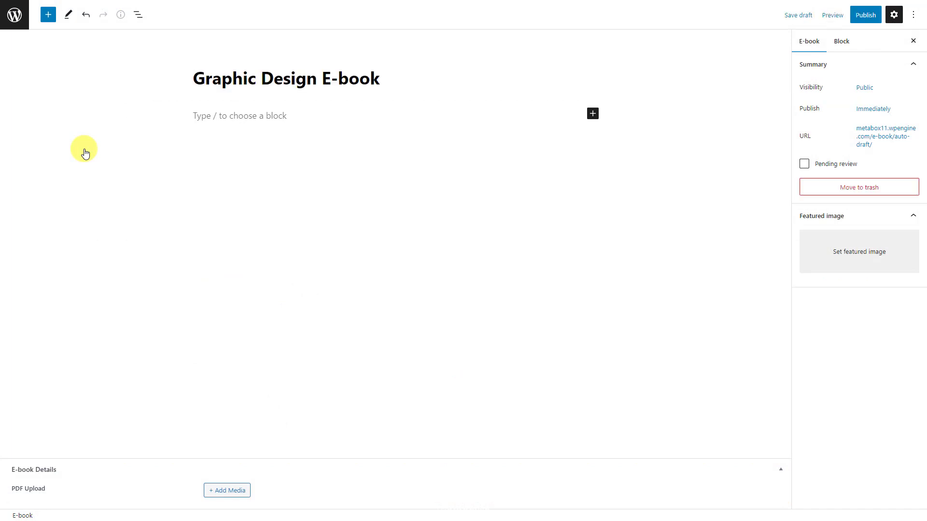
pyautogui.click(194, 116)
pyautogui.write('Create a stunning resource on graphic design with this interactive ebook template.')
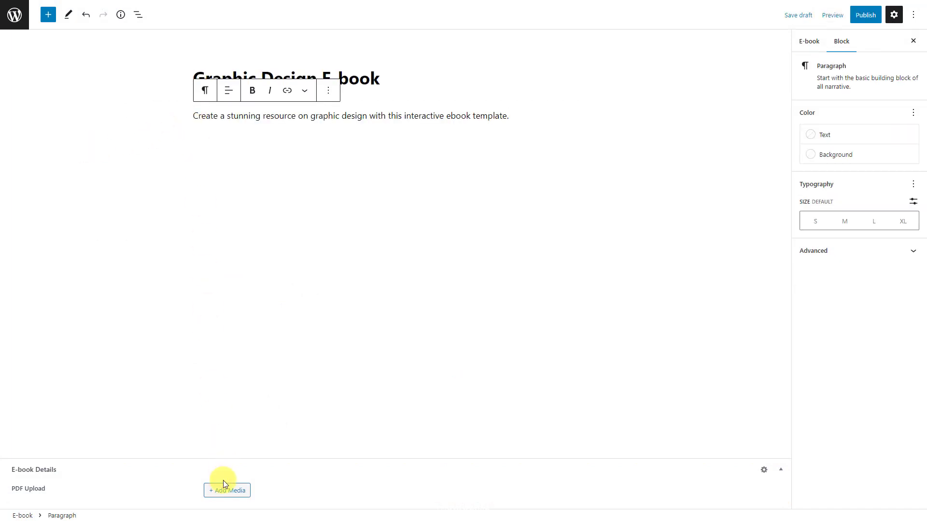
# Attach file-sample_150kB.pdf from the media library to the e-book's PDF upload field
pyautogui.click(226, 490)
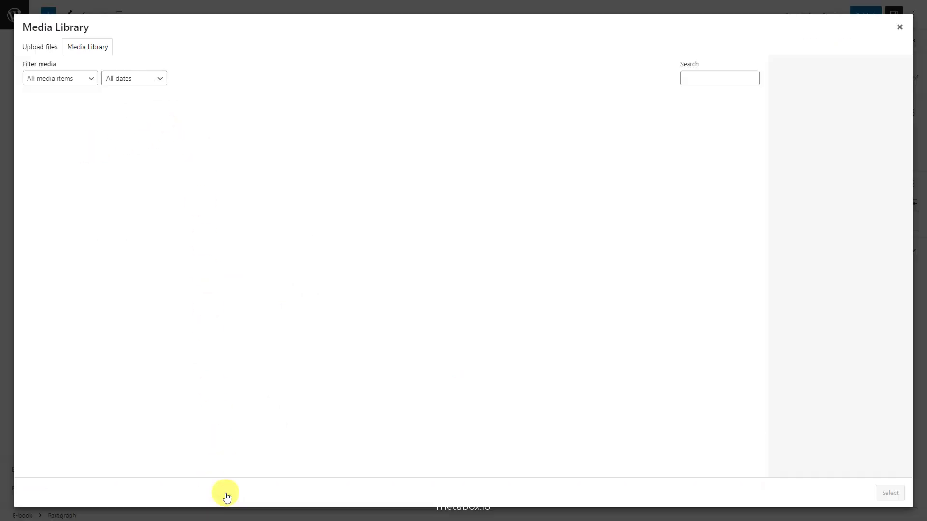
pyautogui.click(704, 146)
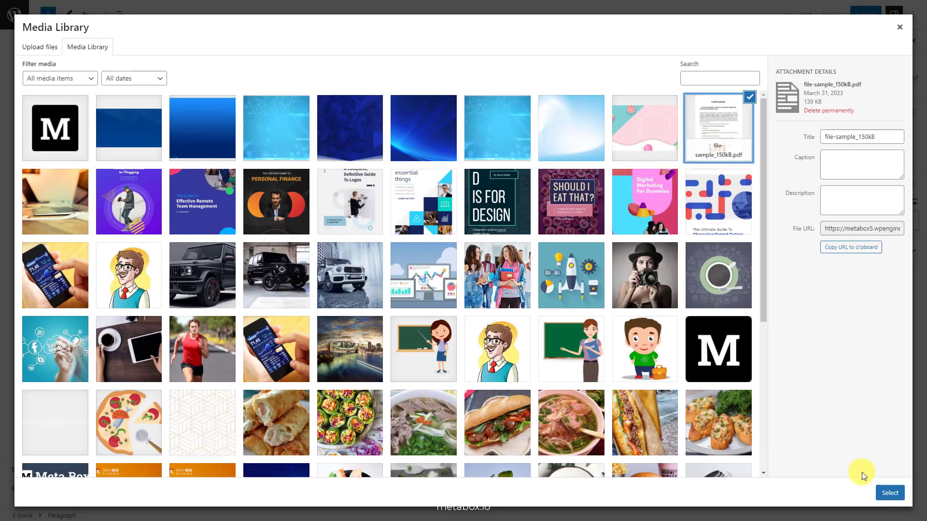
pyautogui.click(890, 493)
# Set the "D is for Design" cover, i_Graphic-Design-Ebook-full_1.webp, as the e-book's featured image and publish the post
pyautogui.click(808, 42)
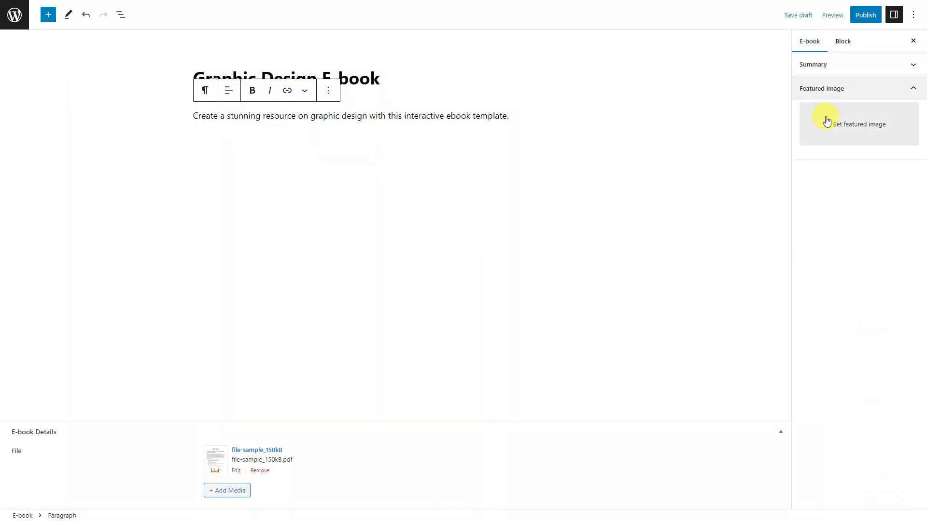
pyautogui.click(827, 122)
pyautogui.click(423, 204)
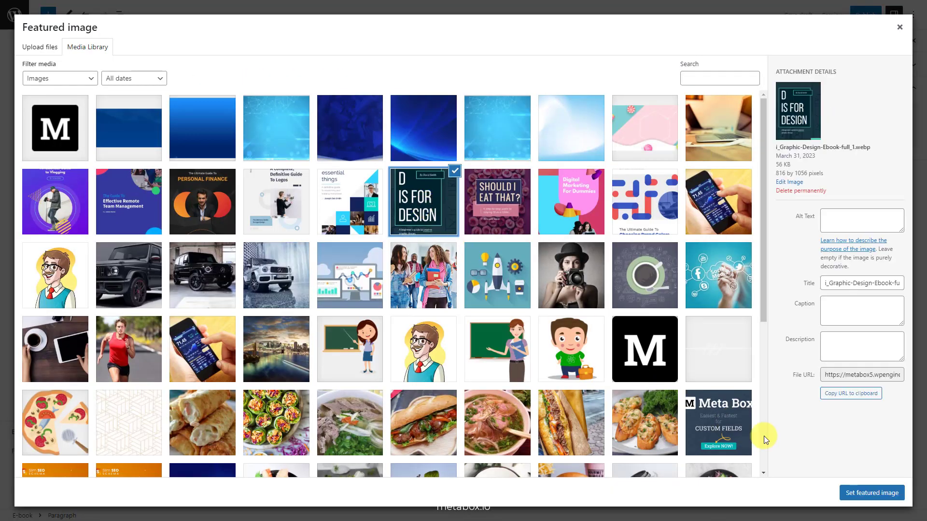
pyautogui.click(871, 493)
pyautogui.click(867, 15)
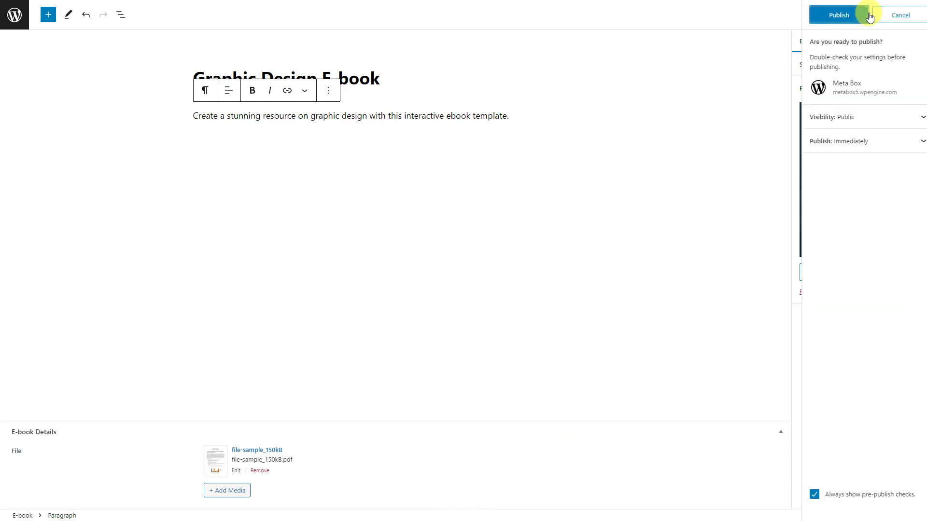
pyautogui.click(838, 15)
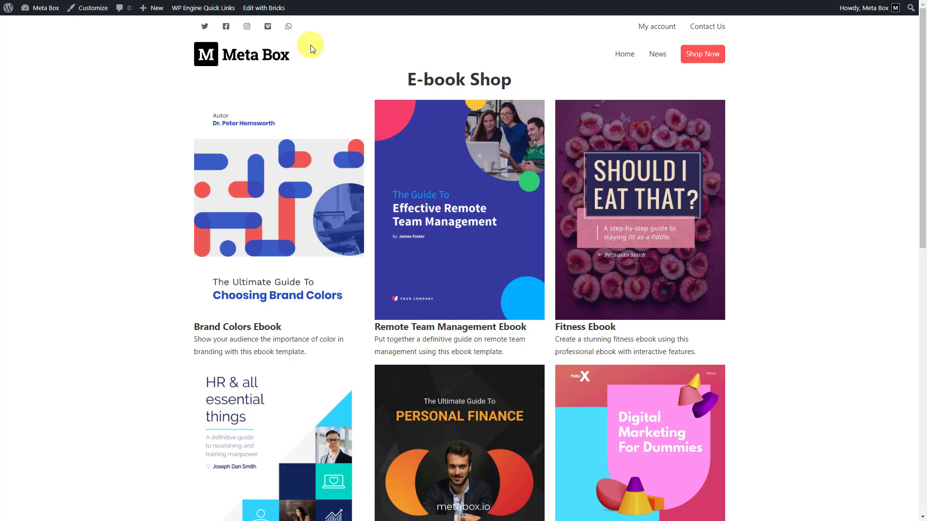
# Open the E-book Shop page for editing in Bricks, add a Div inside the looping e-book Div and name it Download
pyautogui.click(267, 11)
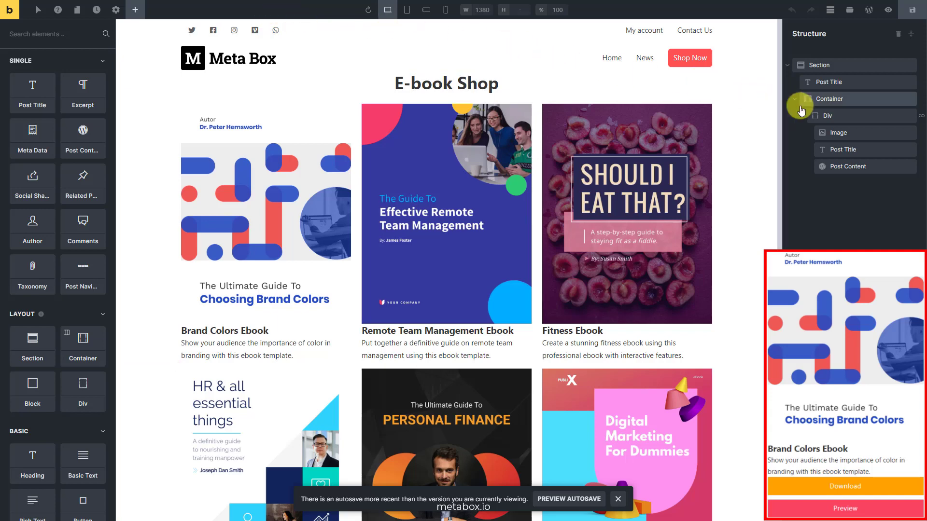
pyautogui.click(840, 115)
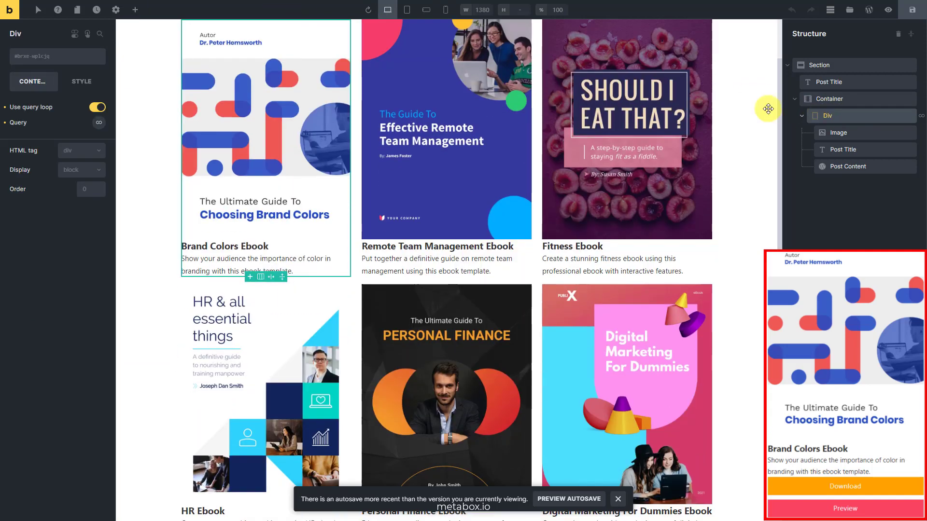
pyautogui.click(135, 9)
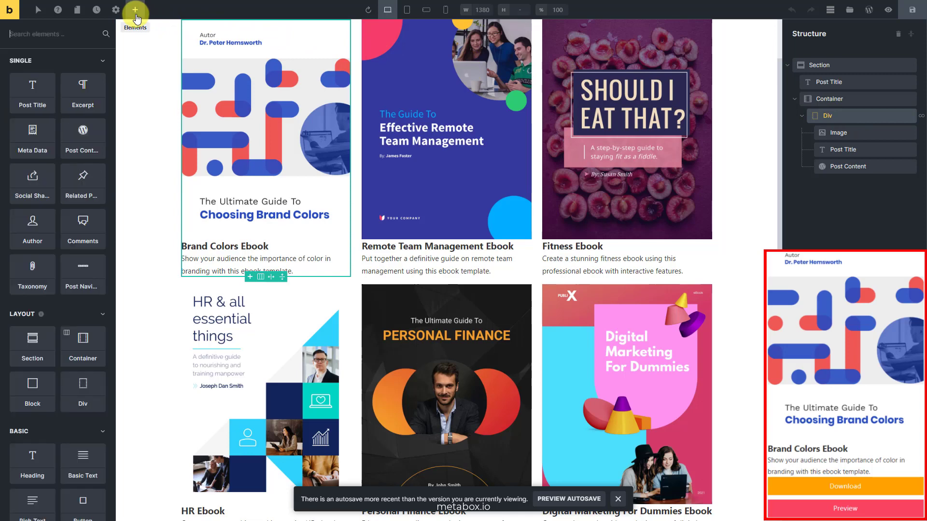
pyautogui.click(98, 387)
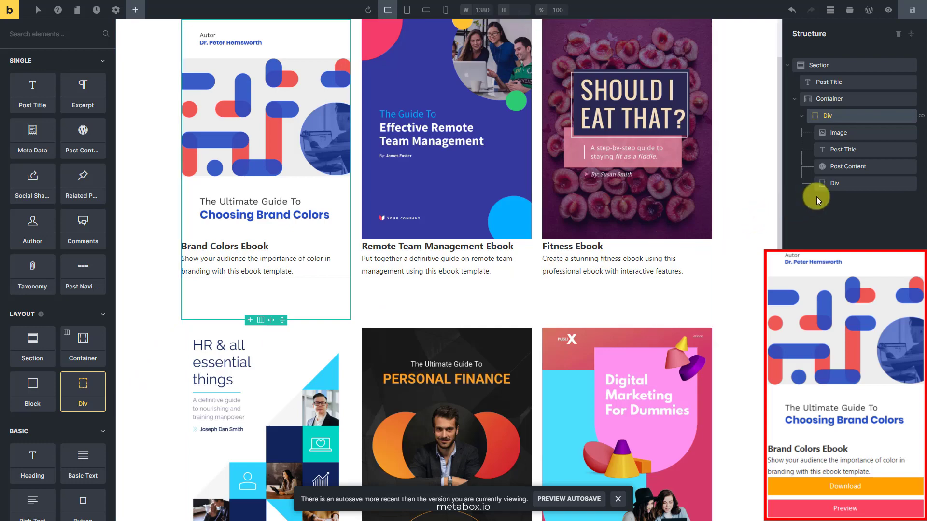
pyautogui.click(835, 184)
pyautogui.write('Download')
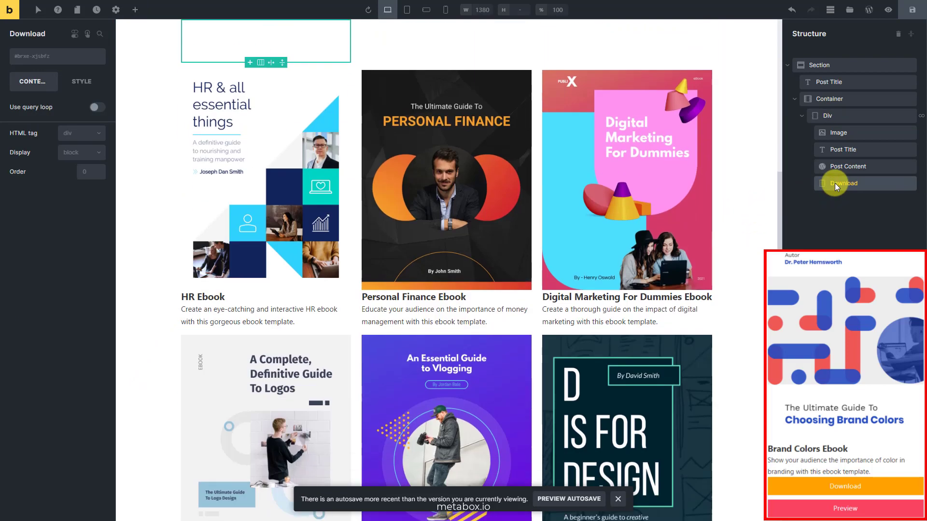
# Make the Download Div an a (link) element and link it to the Meta Box PDF Upload field as dynamic data
pyautogui.click(98, 135)
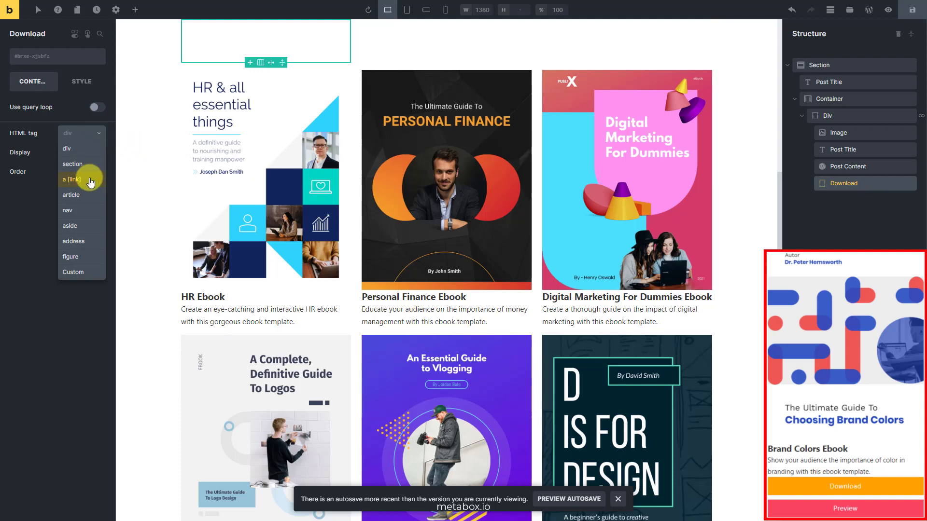
pyautogui.click(72, 180)
pyautogui.click(94, 147)
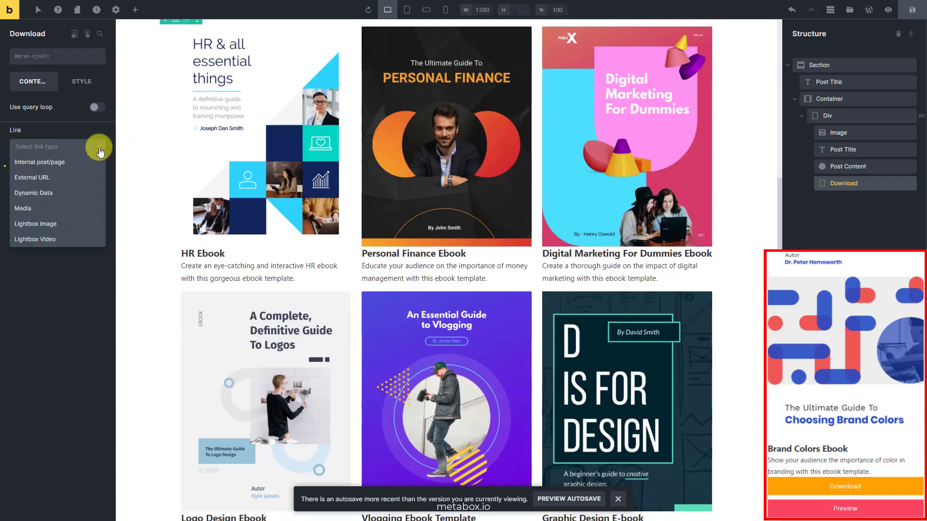
pyautogui.click(81, 193)
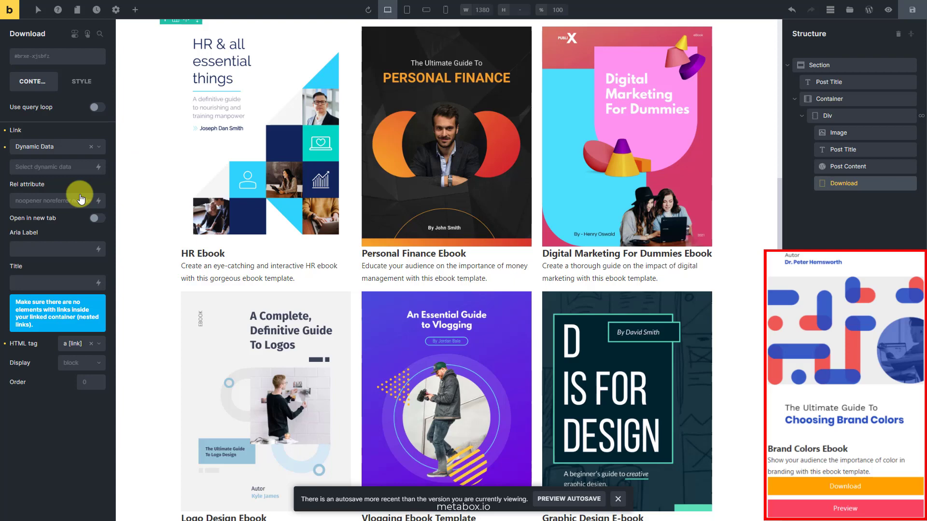
pyautogui.click(101, 168)
pyautogui.write('PDF')
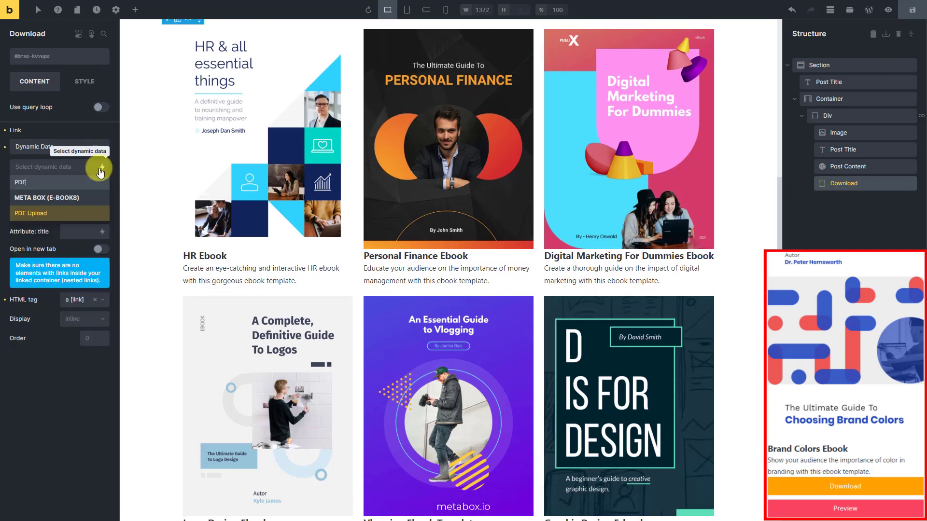
pyautogui.click(68, 214)
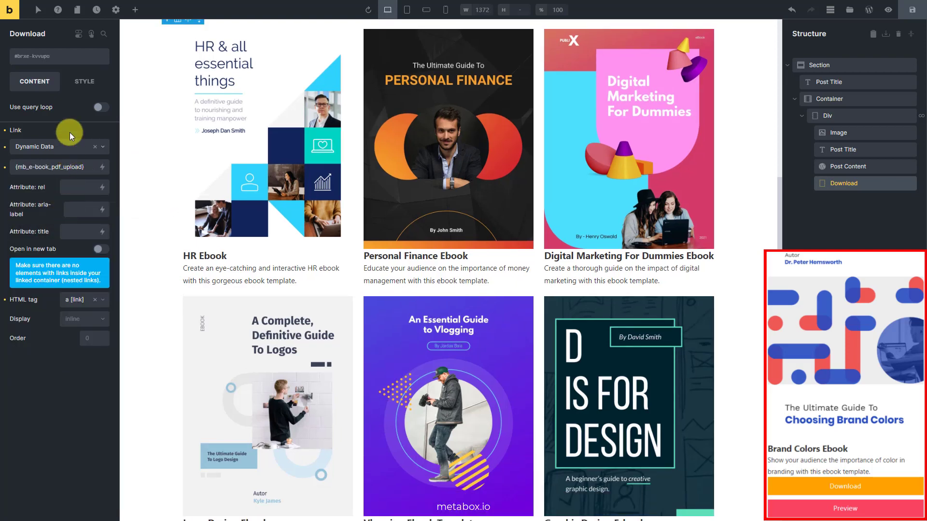
# Add a custom attribute named Download with an empty value to the Download Div
pyautogui.click(81, 89)
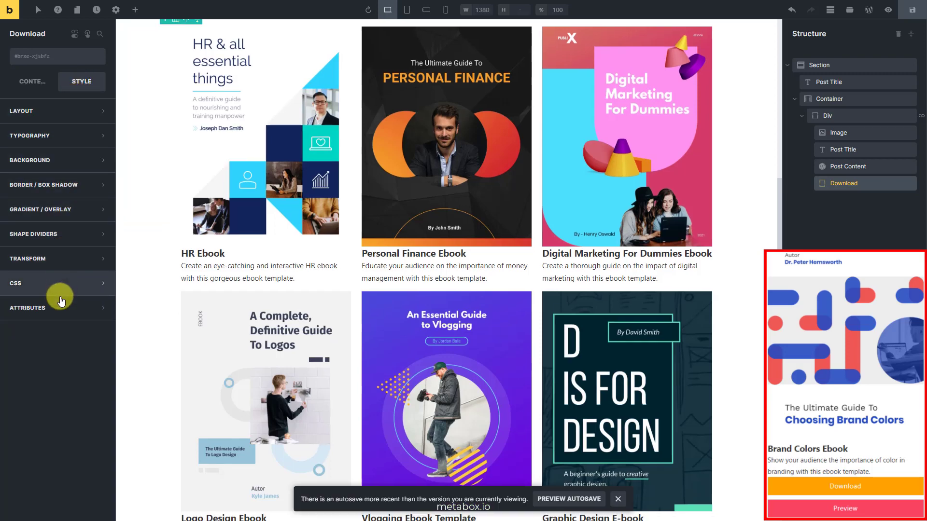
pyautogui.click(61, 308)
pyautogui.click(57, 331)
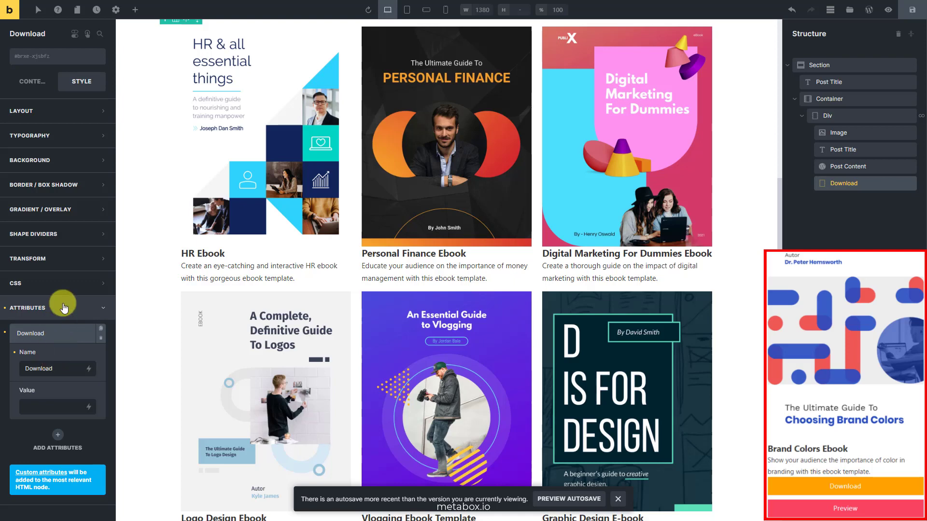
# Assign the CSS classes "bricks-button bricks-background-warning" to the Download Div
pyautogui.click(16, 284)
pyautogui.scroll(-5, 15, 280)
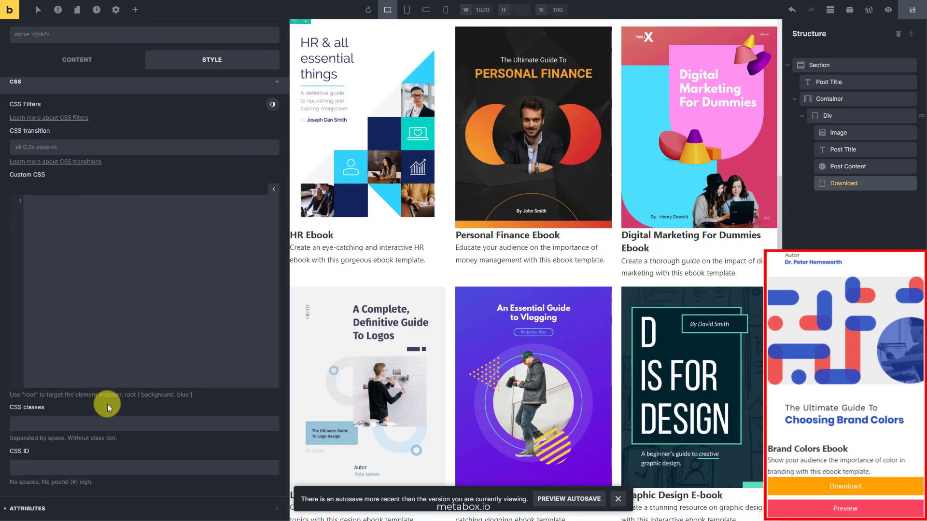
pyautogui.click(113, 424)
pyautogui.write('bricks-button bricks-background-warning')
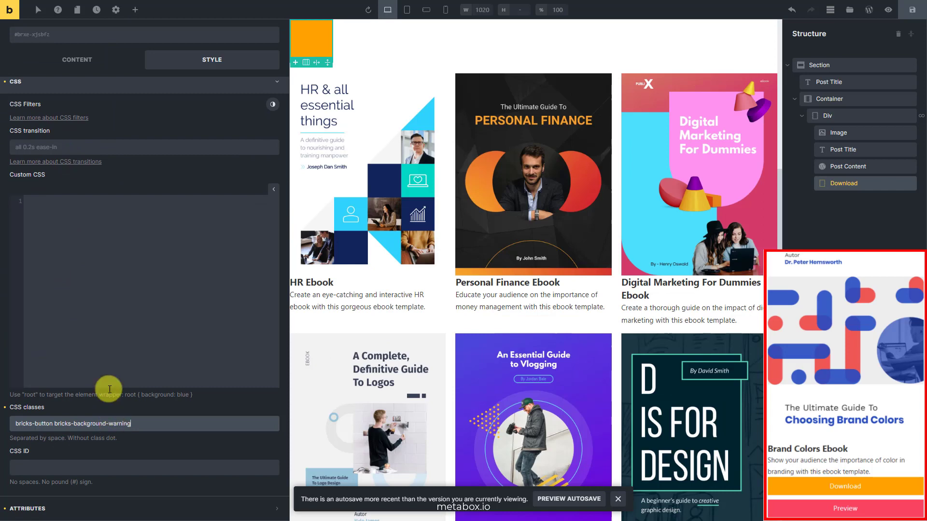
# Add a Basic Text element inside the Download Div with the text "Download"
pyautogui.click(135, 14)
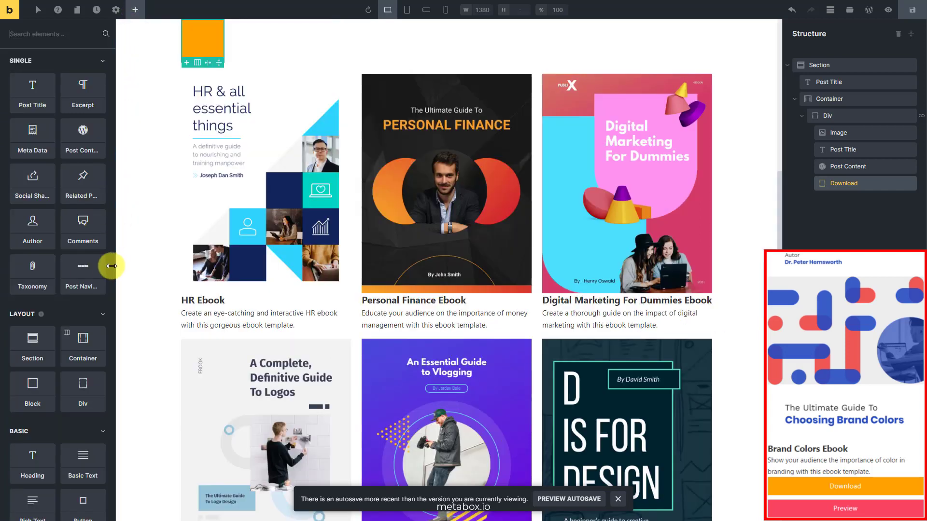
pyautogui.click(75, 459)
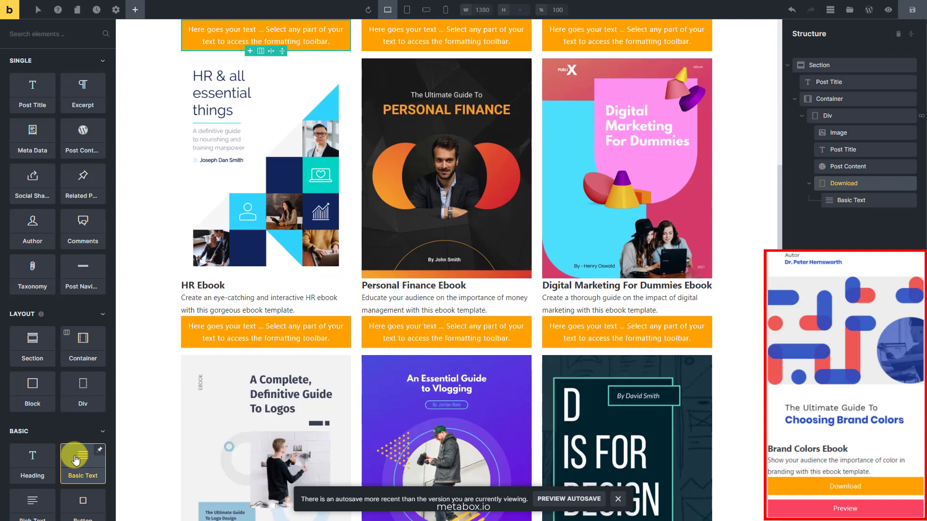
pyautogui.click(845, 200)
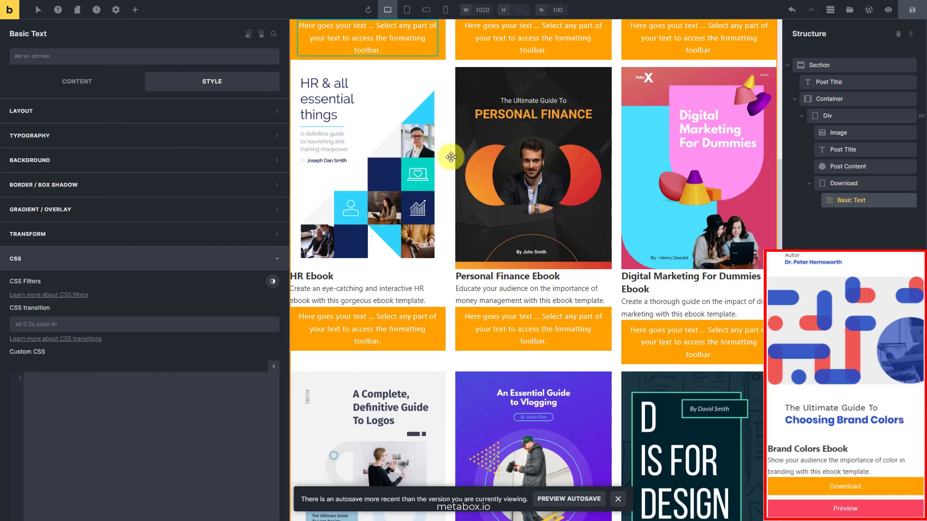
pyautogui.click(82, 81)
pyautogui.tripleClick(83, 126)
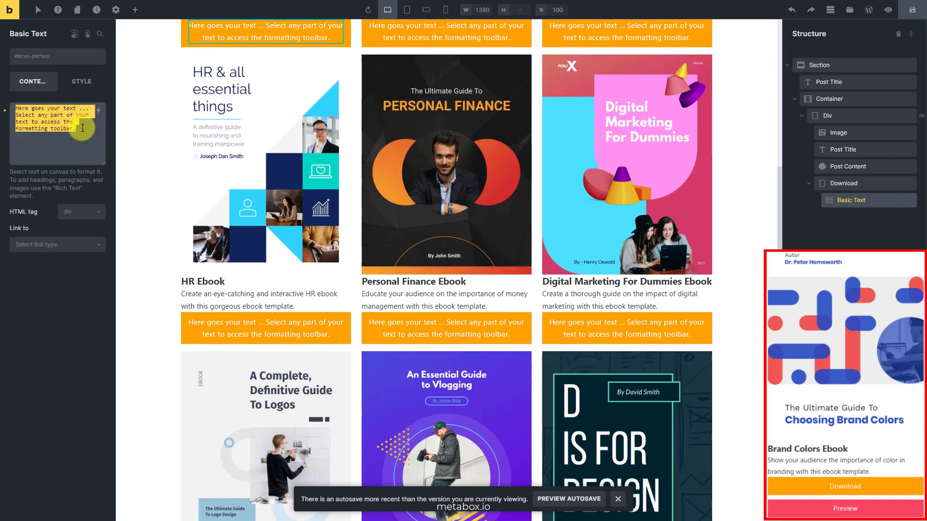
pyautogui.write('Download')
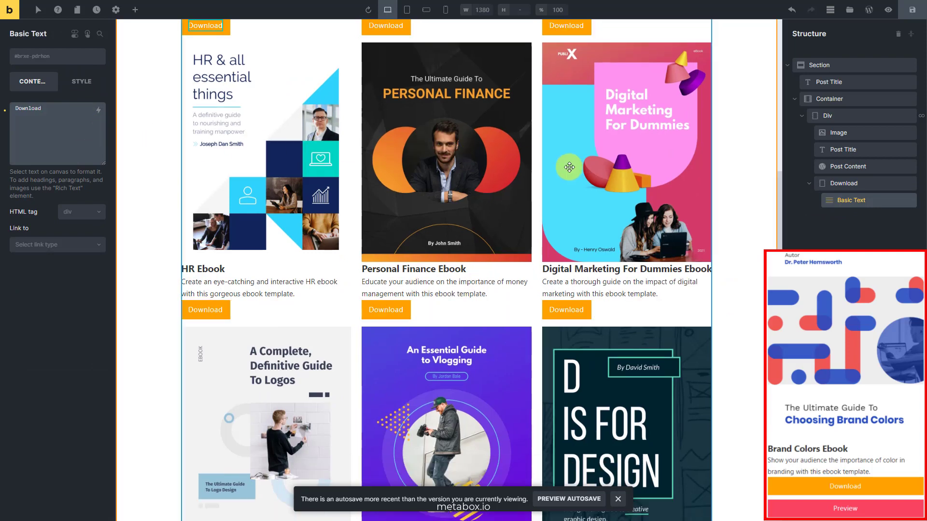
# Set the Download Div's display to block
pyautogui.click(862, 184)
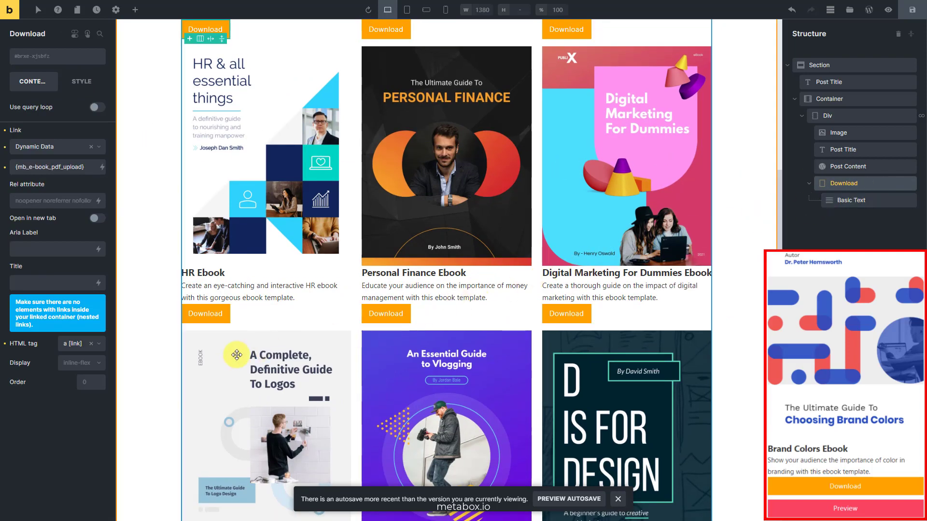
pyautogui.click(99, 369)
pyautogui.click(95, 411)
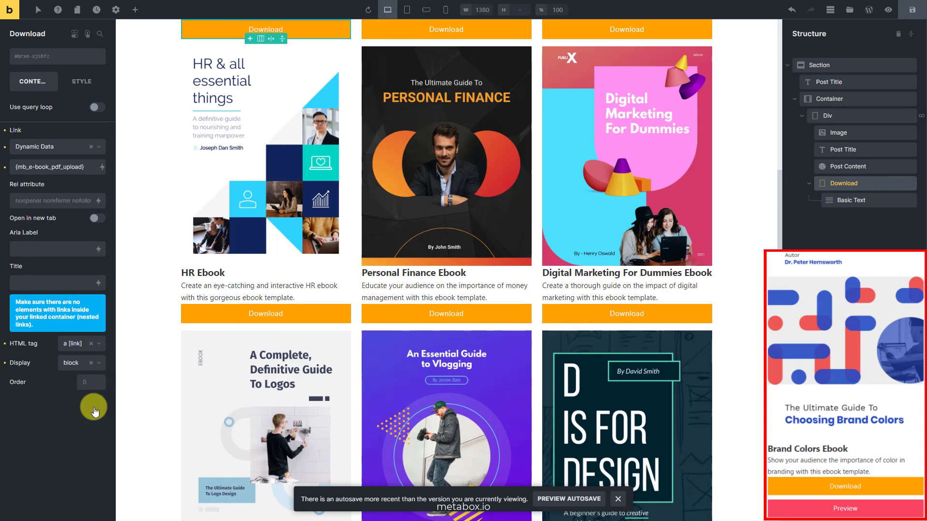
# Duplicate the Download Div, name the copy Preview and change its inner text to "Preview"
pyautogui.rightClick(820, 183)
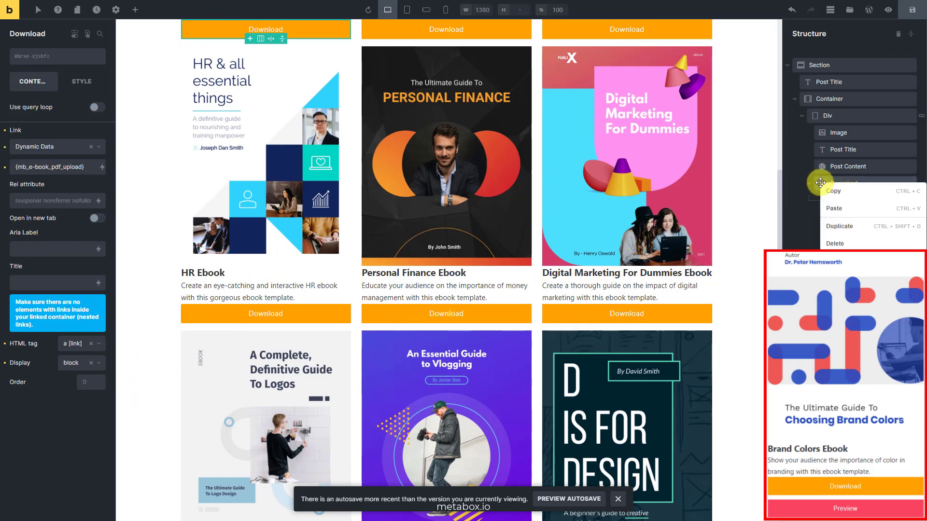
pyautogui.click(833, 227)
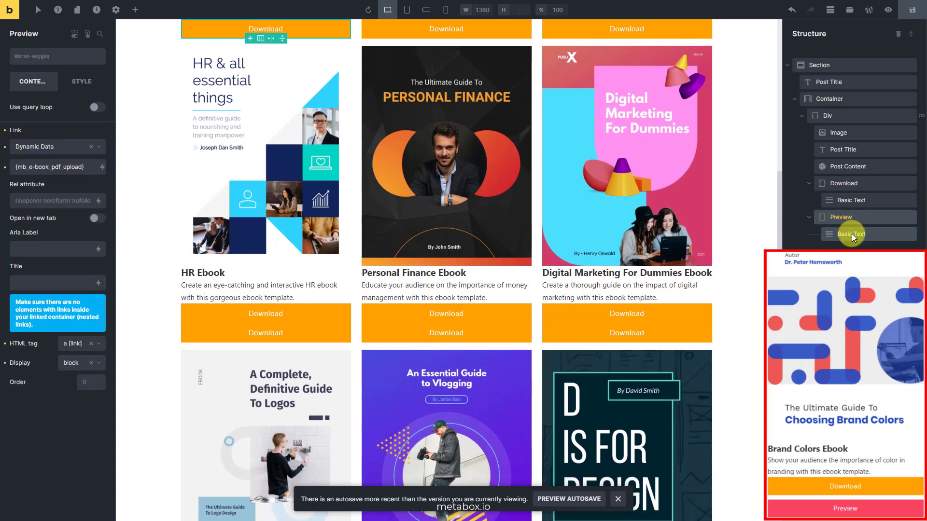
pyautogui.click(850, 234)
pyautogui.tripleClick(54, 127)
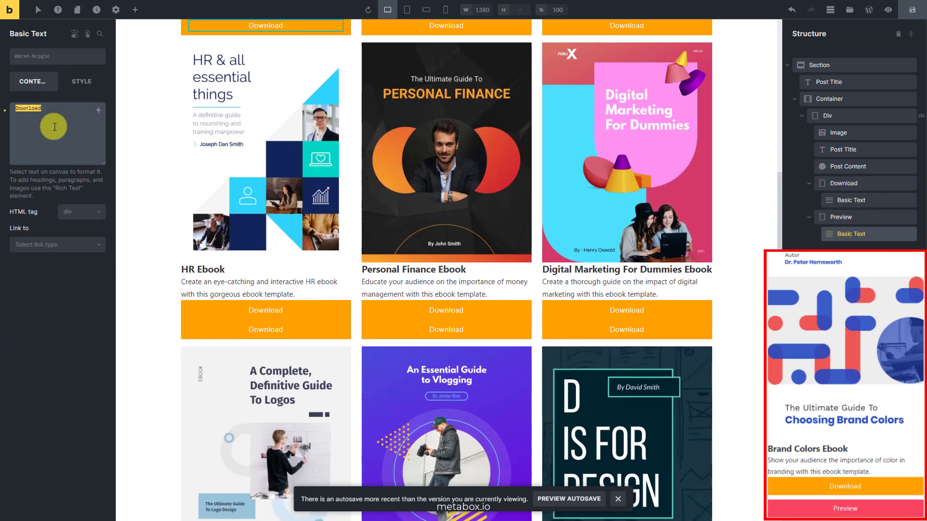
pyautogui.write('Preview')
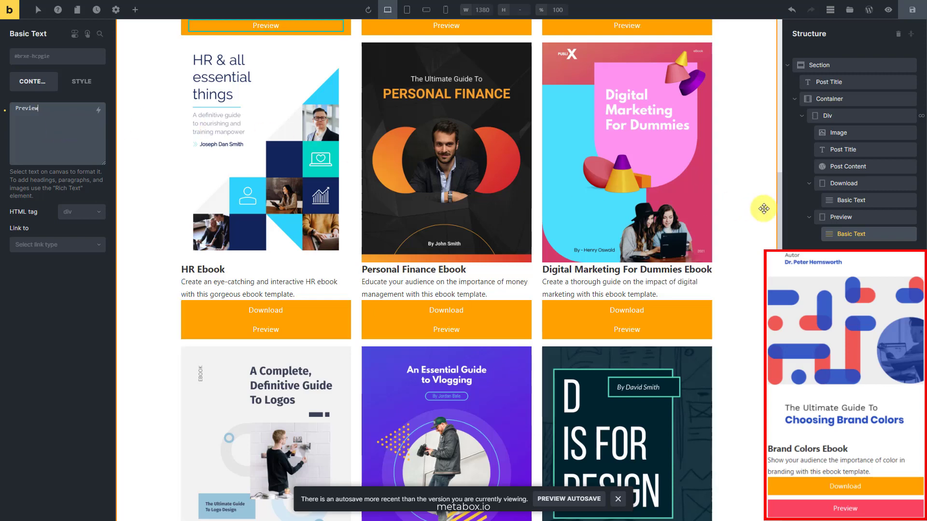
# Make the Preview Div's link open in a new tab and replace its CSS classes with a red-background button style
pyautogui.click(861, 217)
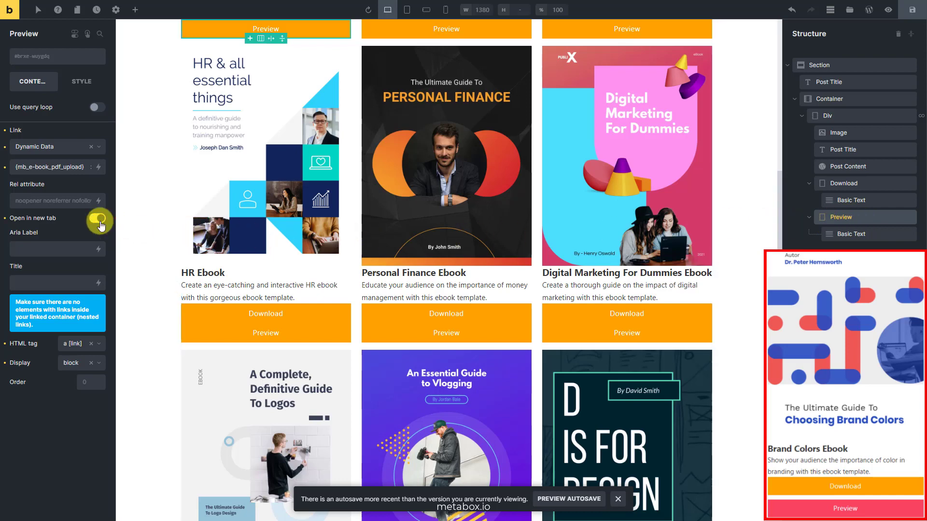
pyautogui.click(80, 82)
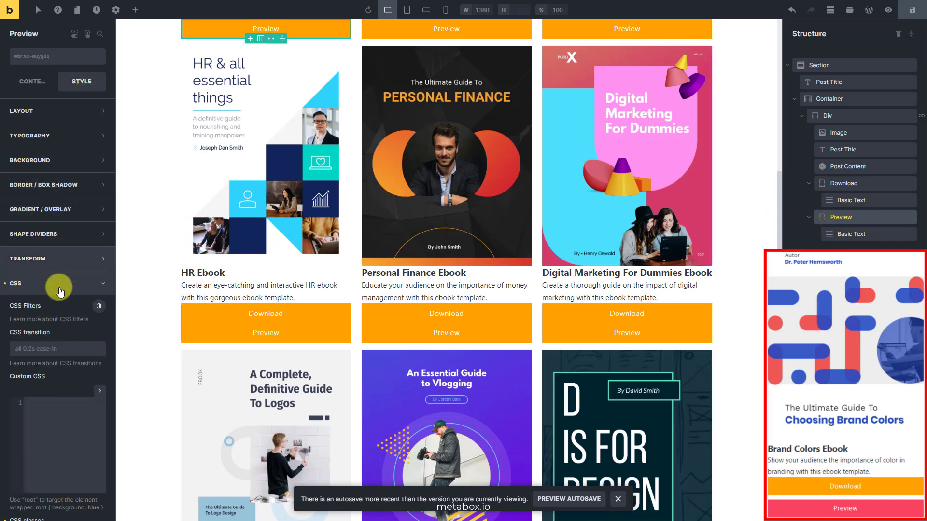
pyautogui.scroll(-3, 57, 303)
pyautogui.tripleClick(52, 418)
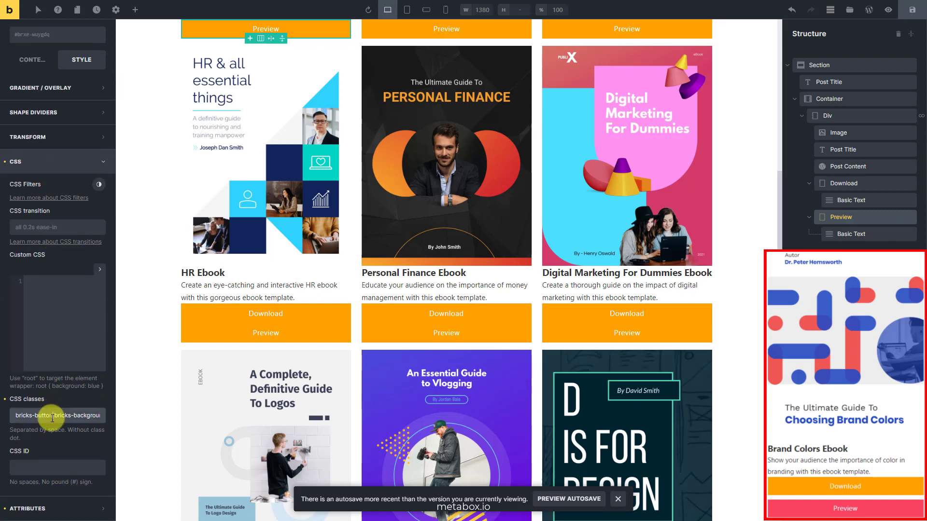
pyautogui.hotkey('ctrl', 'v')
pyautogui.press('Return')
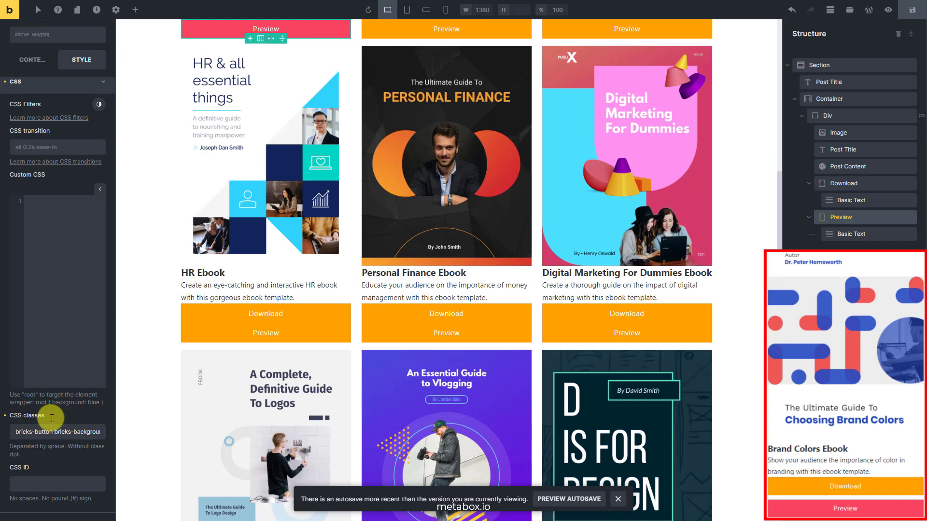
# Give the Preview Div a top margin of 10 and save the template
pyautogui.scroll(-1, 51, 418)
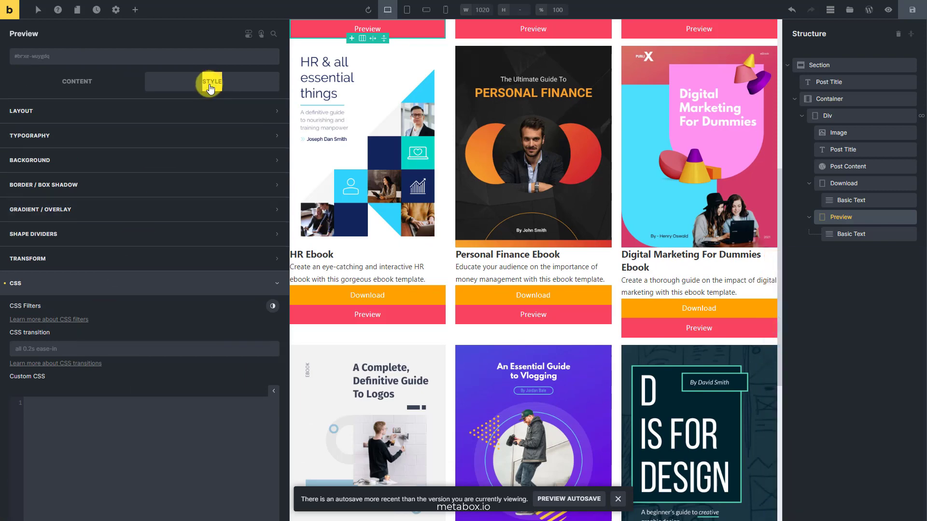
pyautogui.click(201, 111)
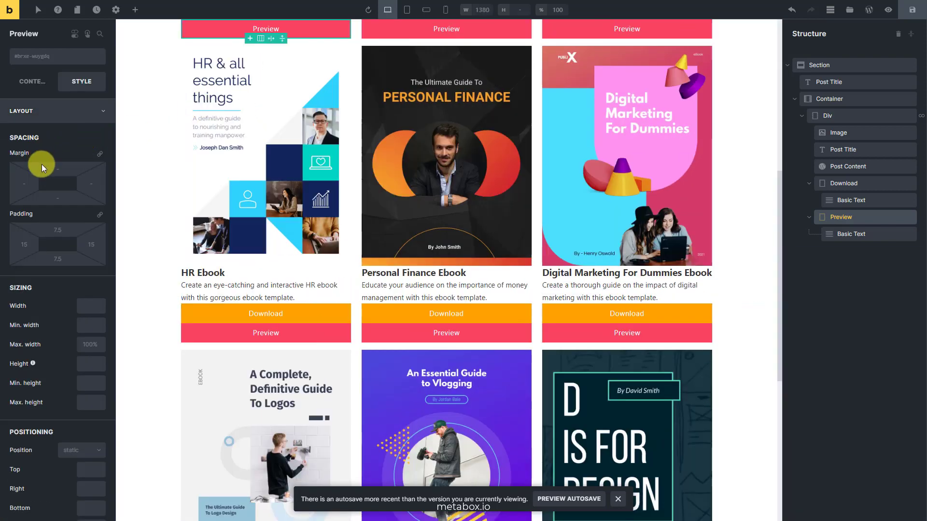
pyautogui.click(42, 165)
pyautogui.write('10')
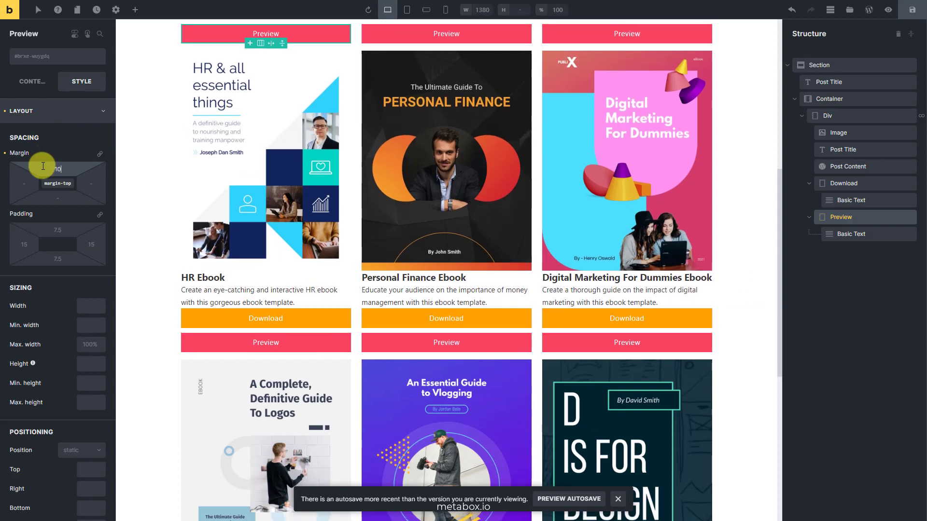
pyautogui.click(904, 17)
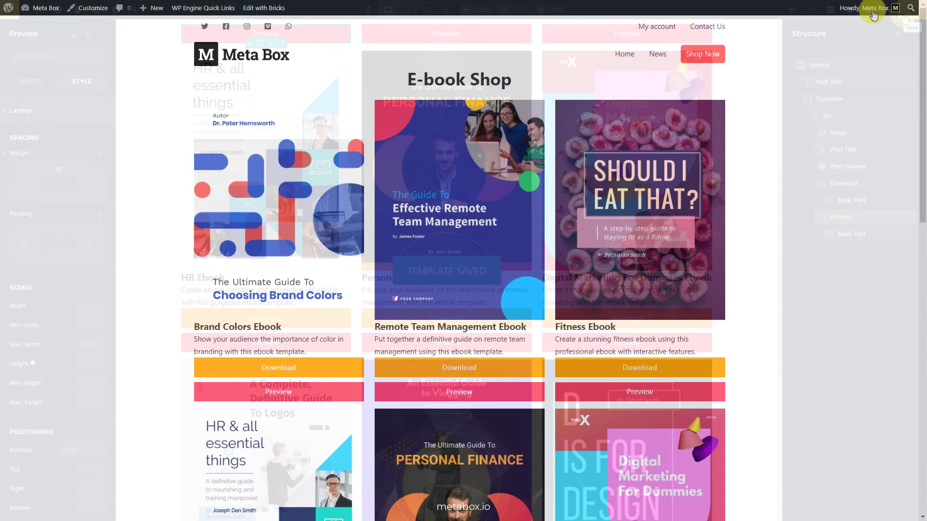
# Look through the live E-book Shop page and test the Brand Colors Ebook's Download button
pyautogui.scroll(-10, 873, 15)
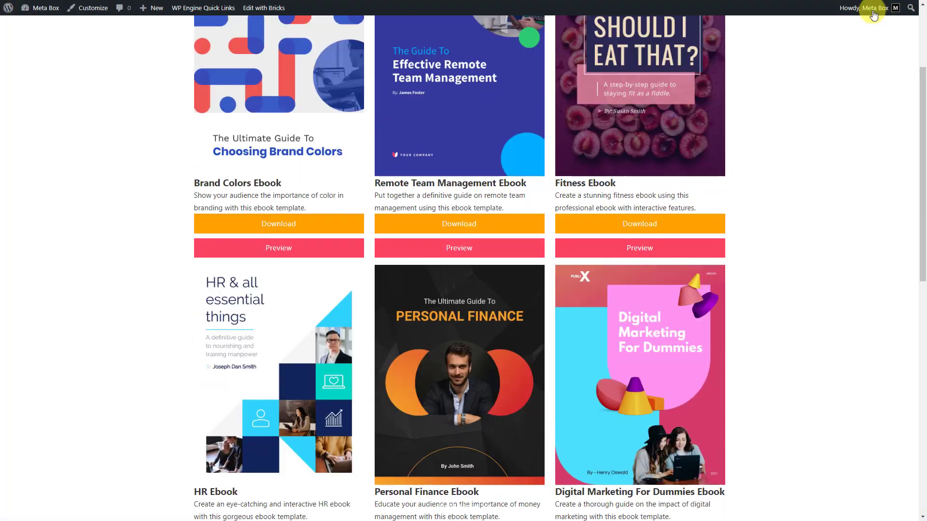
pyautogui.scroll(-5, 874, 14)
pyautogui.scroll(15, 869, 17)
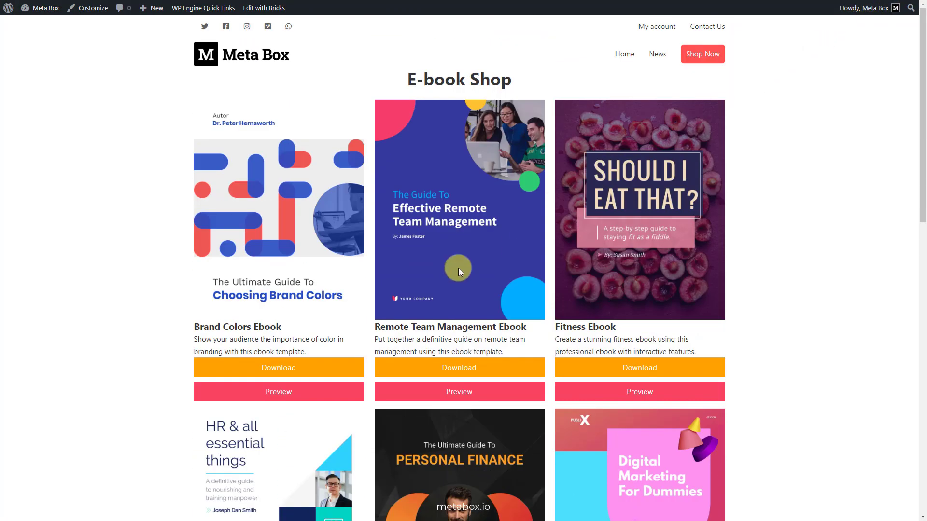
pyautogui.click(281, 370)
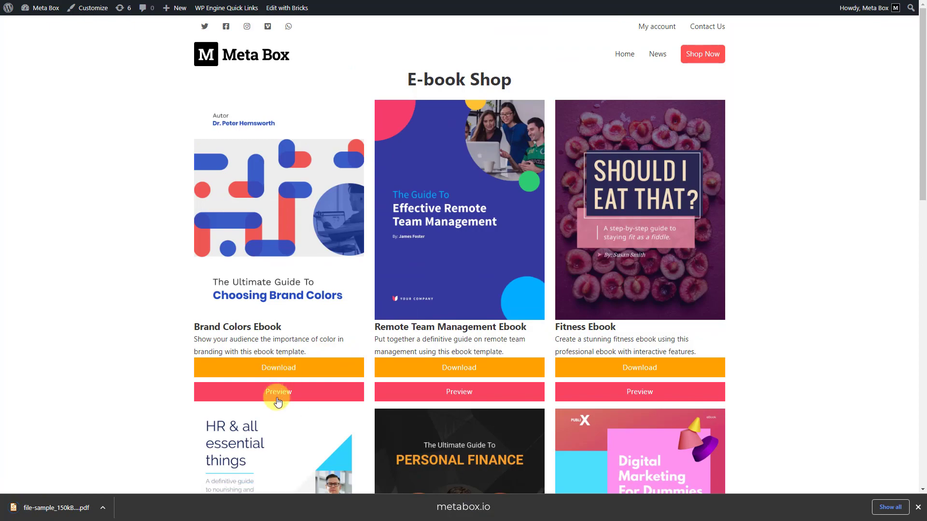
# Open the Brand Colors Ebook's preview and look through the pages of file-sample_150kB.pdf
pyautogui.scroll(-8, 277, 398)
pyautogui.scroll(-20, 277, 397)
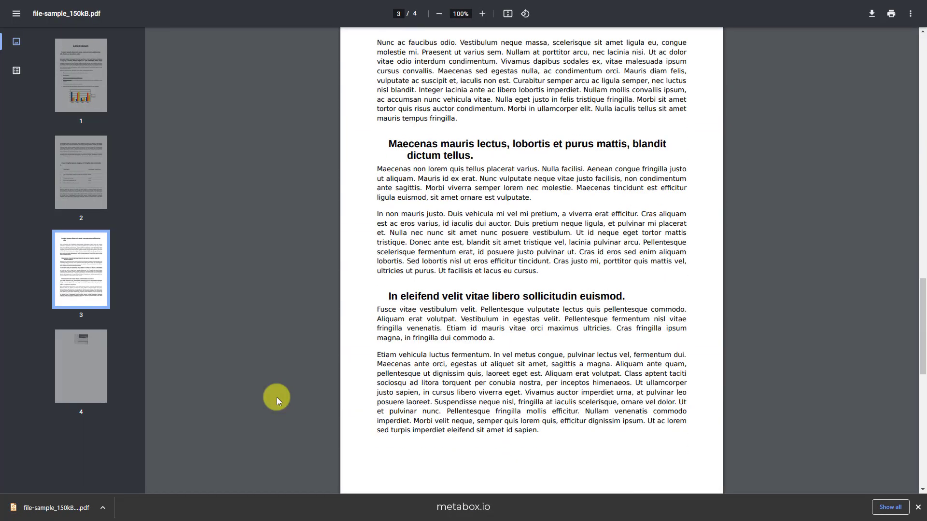
pyautogui.scroll(20, 277, 398)
pyautogui.scroll(15, 277, 397)
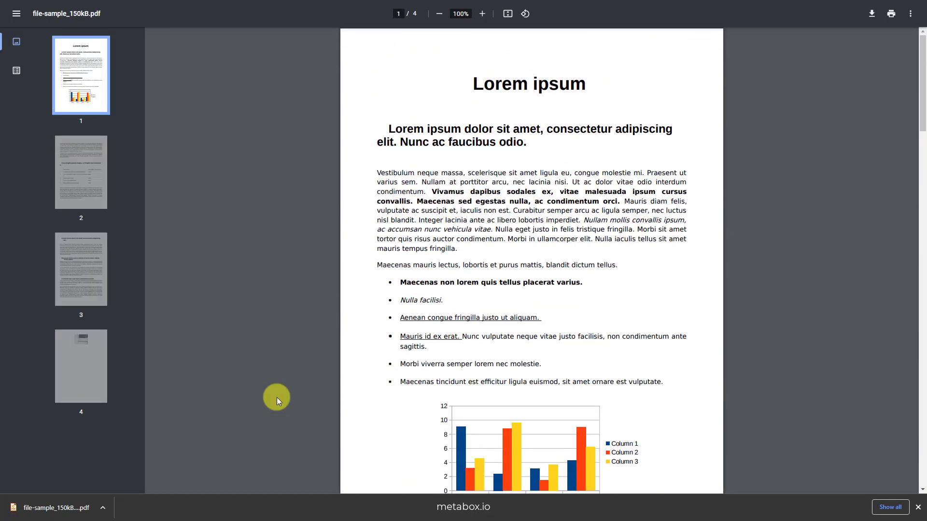